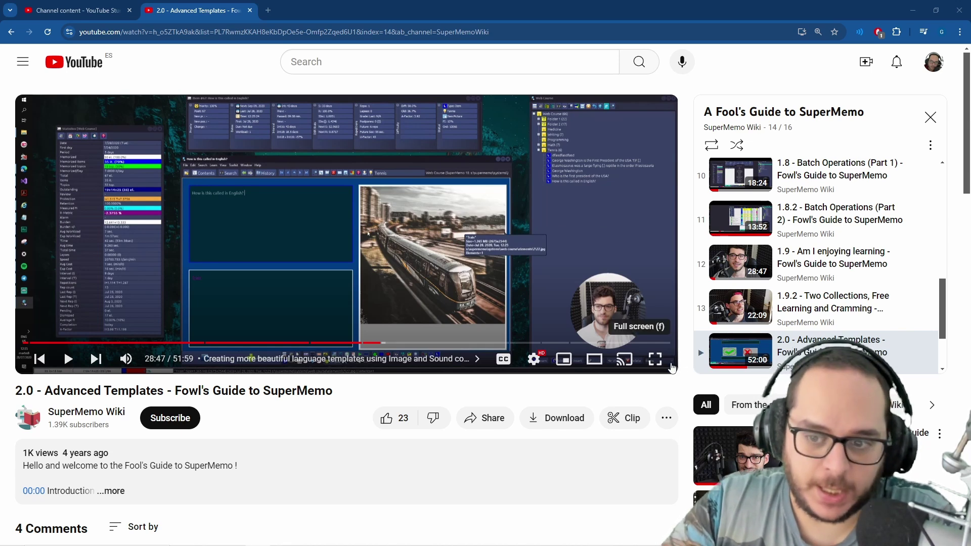
Watch the Advanced Templates video full screen through the part that shrinks the picture component in the item template, and pause there
click(655, 359)
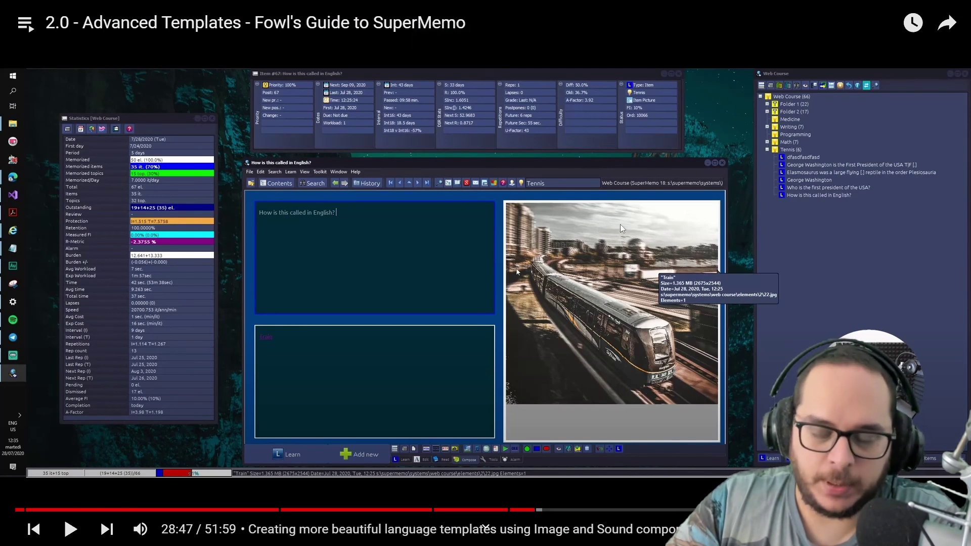
key(space)
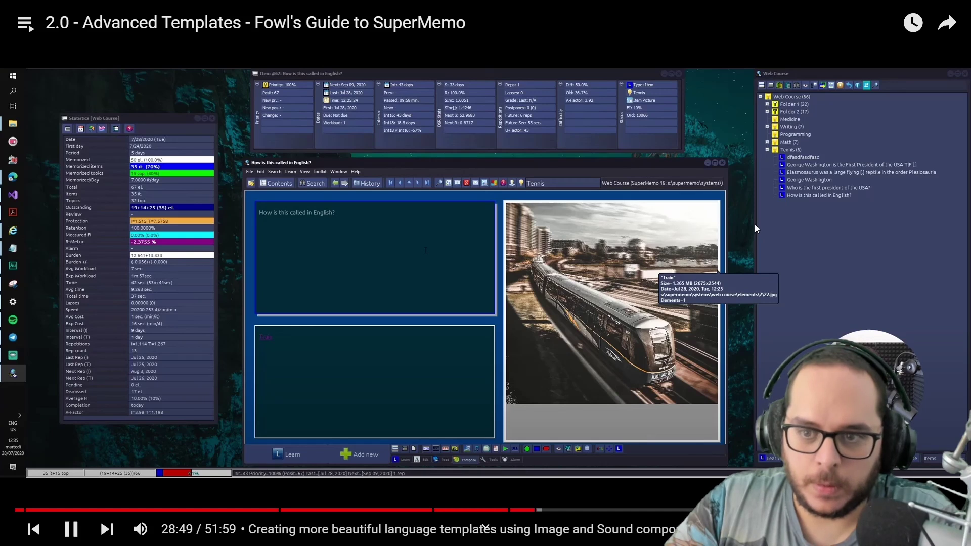
key(space)
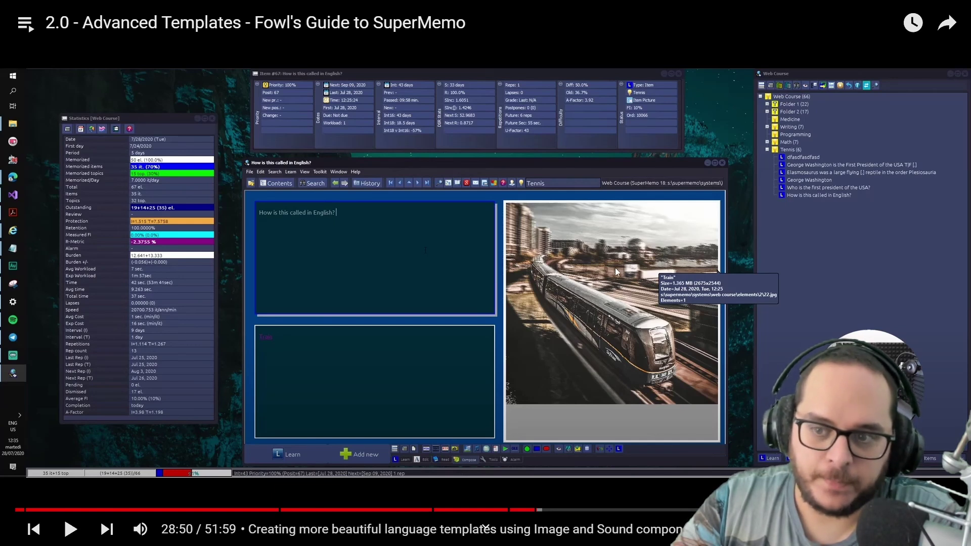
click(632, 239)
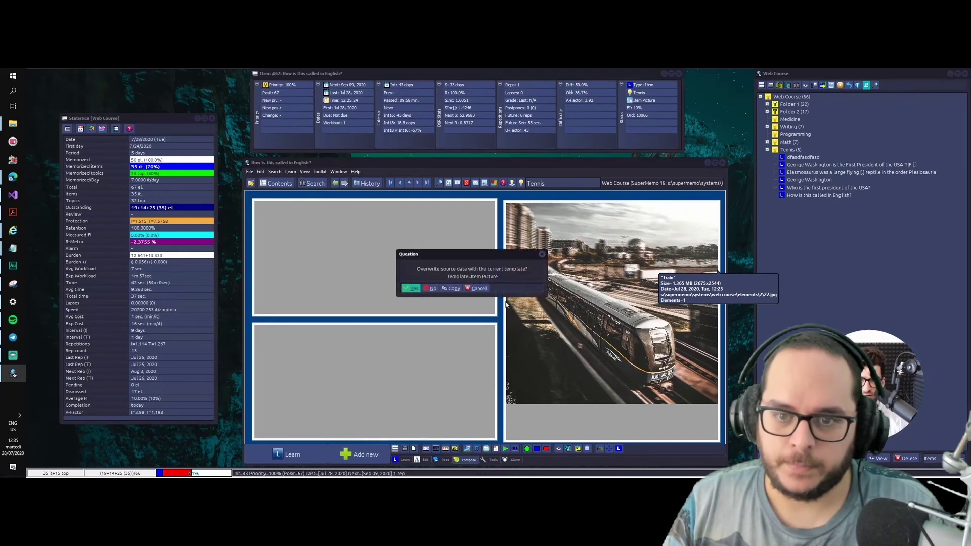
click(405, 290)
click(405, 289)
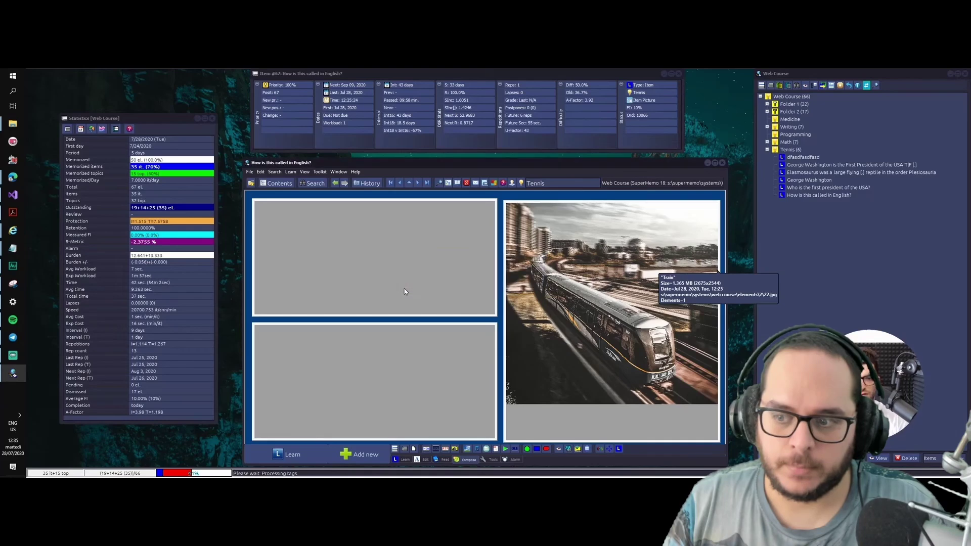
drag(653, 442, 652, 310)
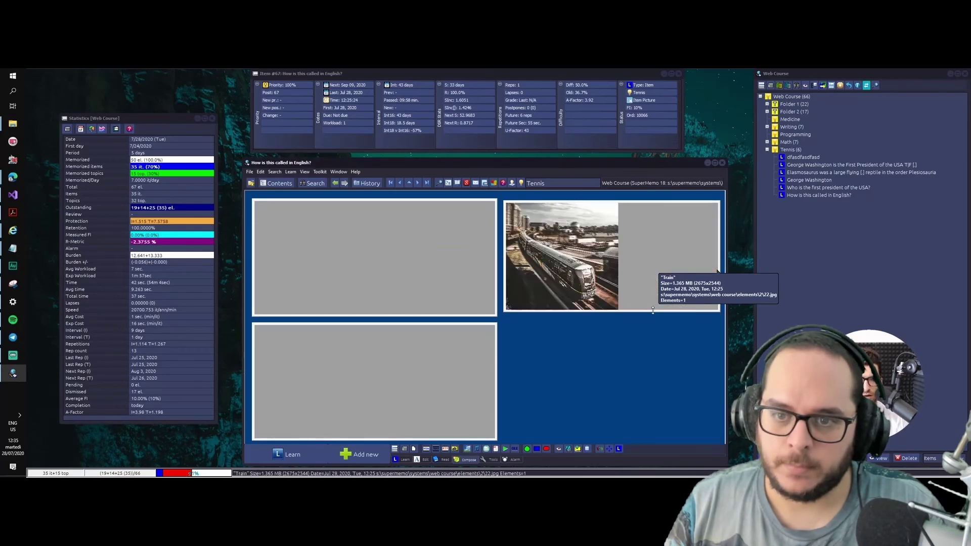
key(space)
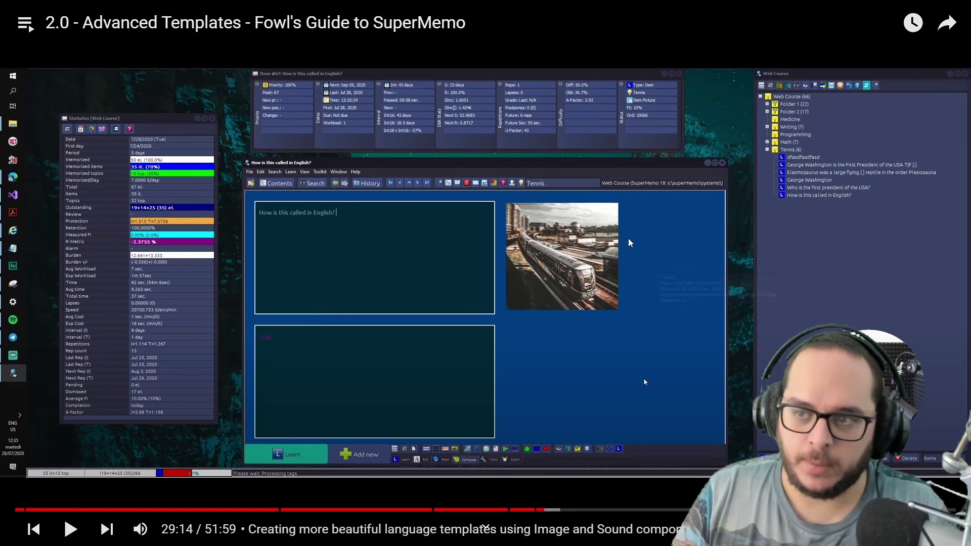
Continue the video through the Cambridge Dictionary entry for "train", pausing for comments, and leave full screen at 29:59
key(space)
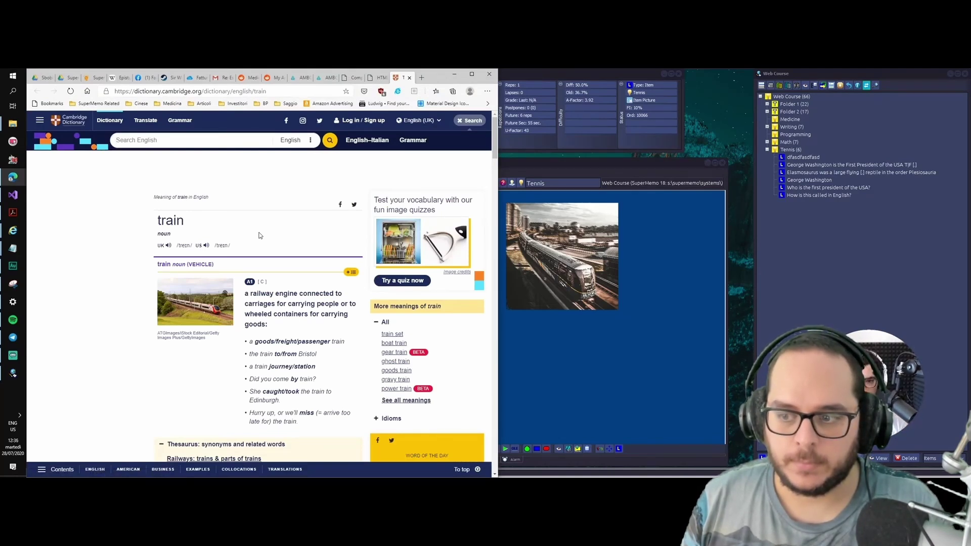
key(space)
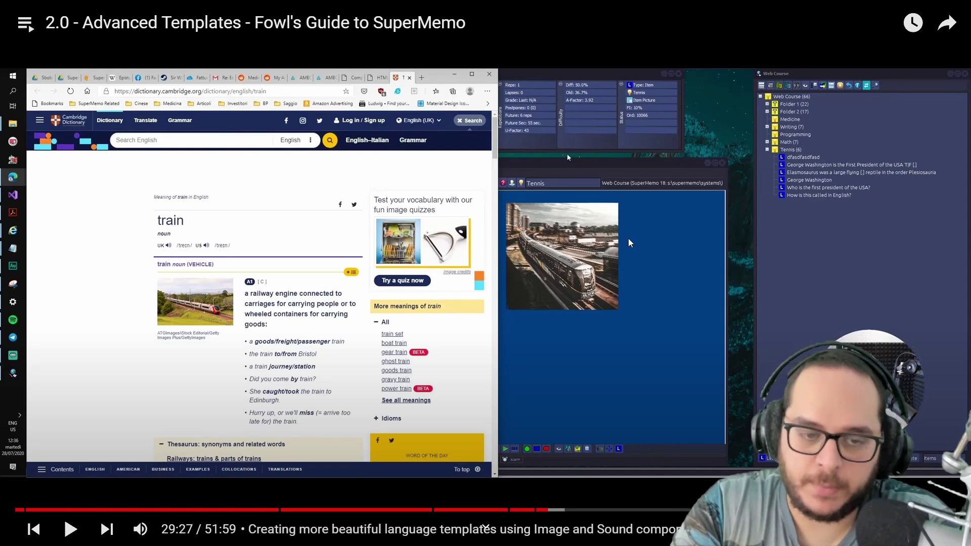
key(space)
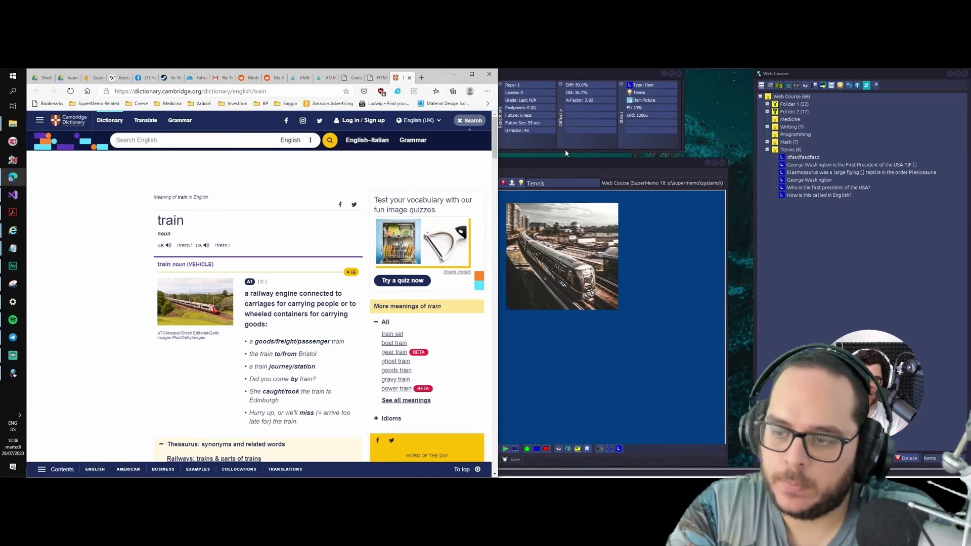
key(space)
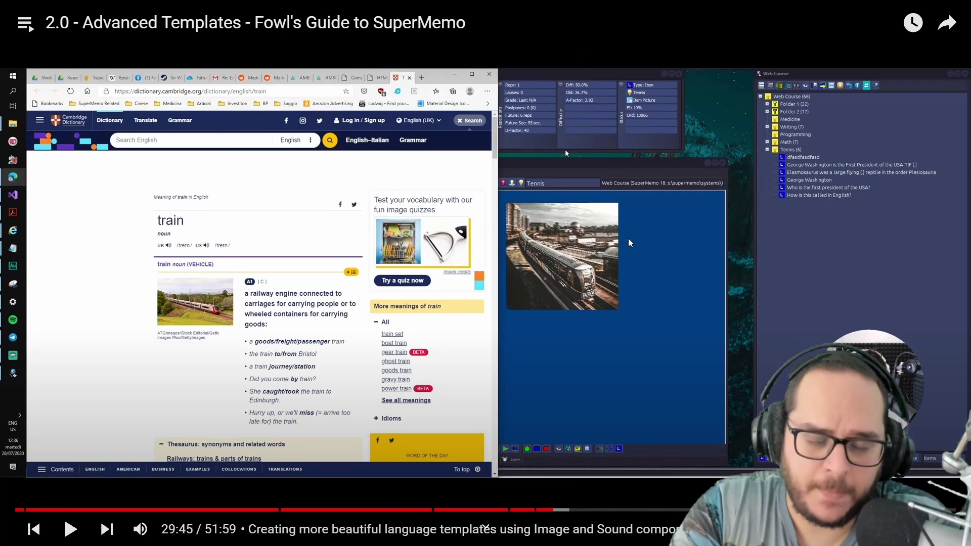
key(space)
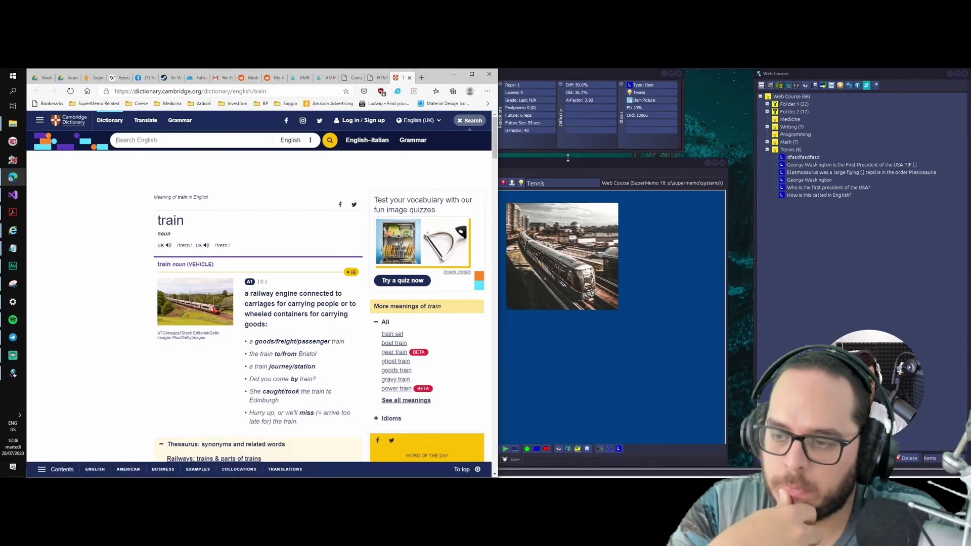
key(space)
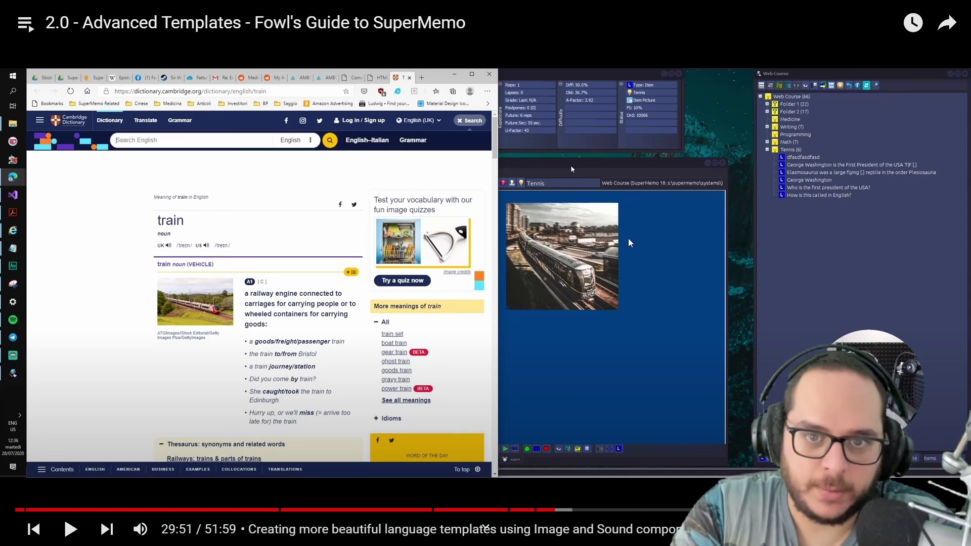
key(space)
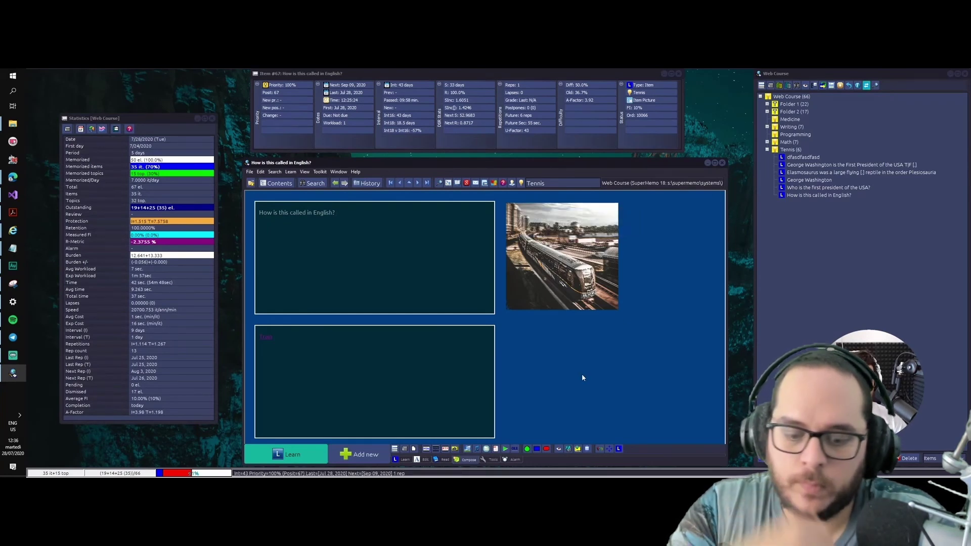
key(space)
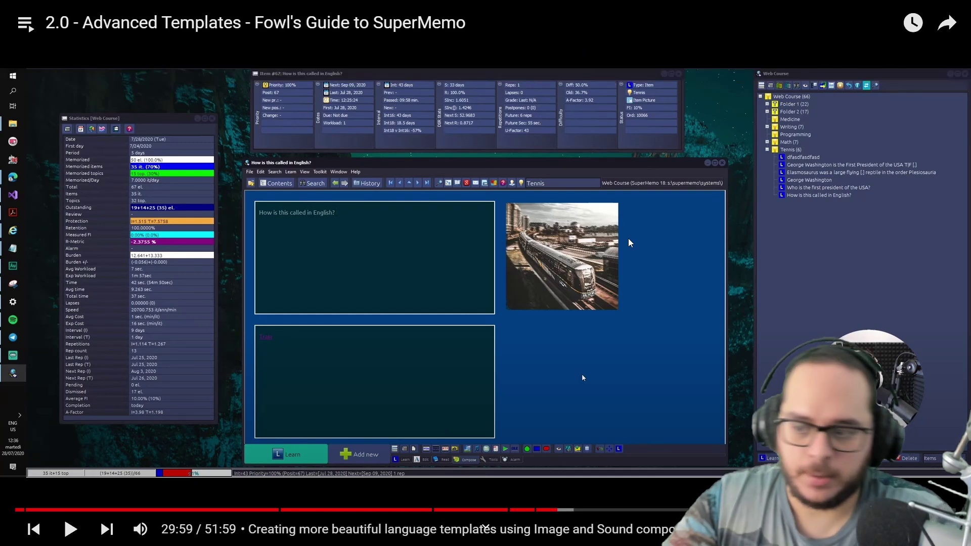
key(F11)
key(Escape)
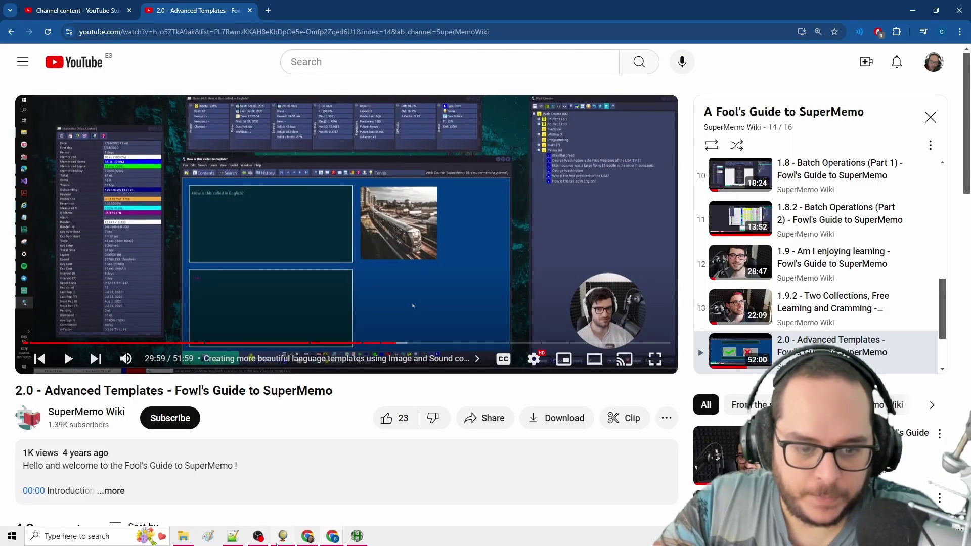
Switch to SuperMemo and open the adveng 2018 collection
click(283, 536)
click(258, 20)
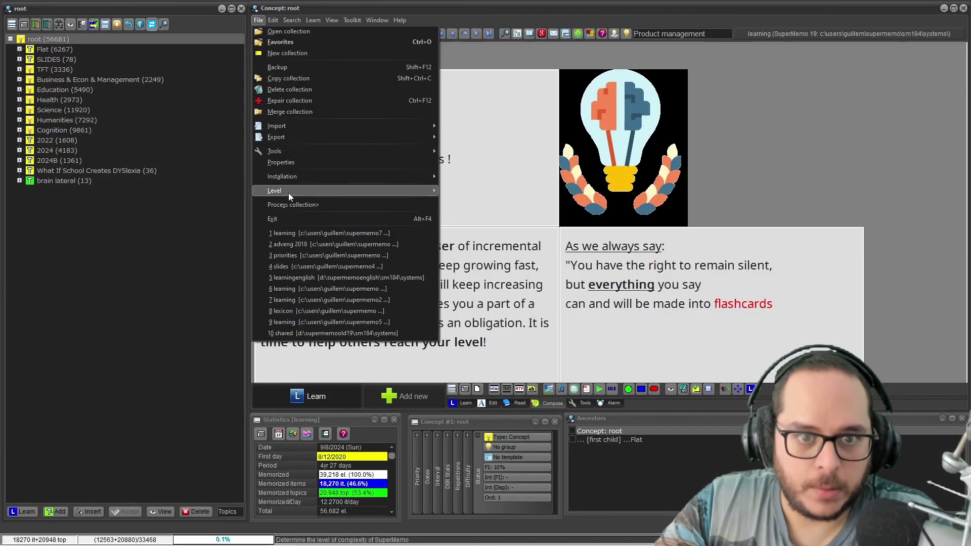
click(293, 230)
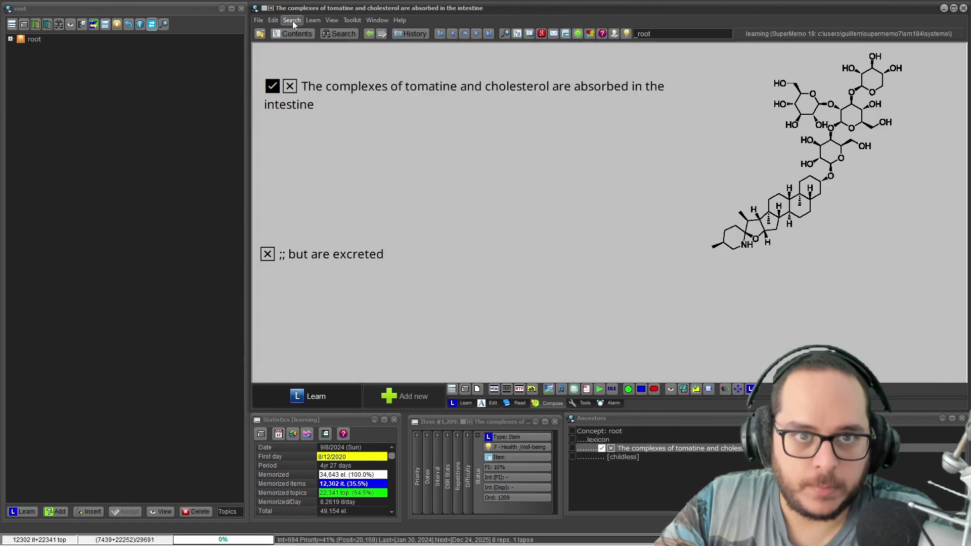
click(292, 21)
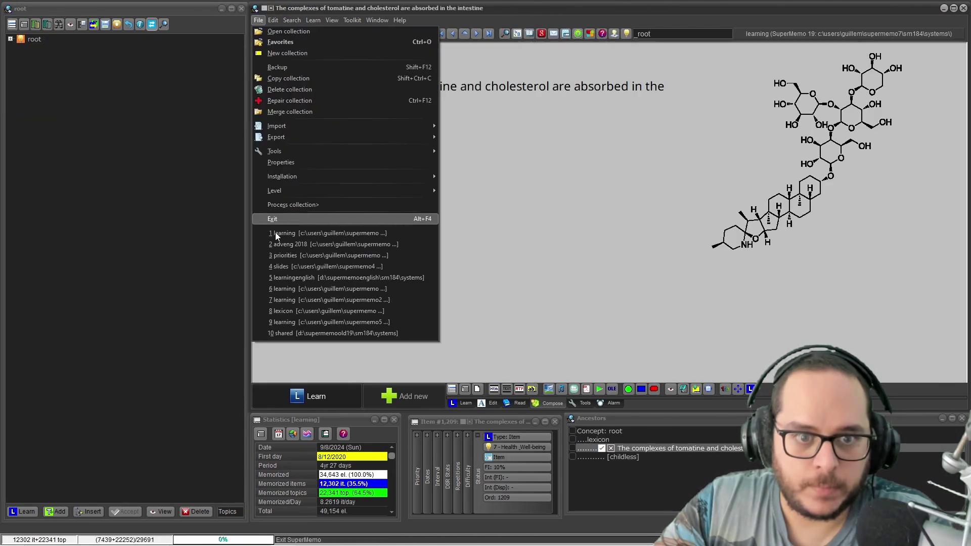
click(280, 243)
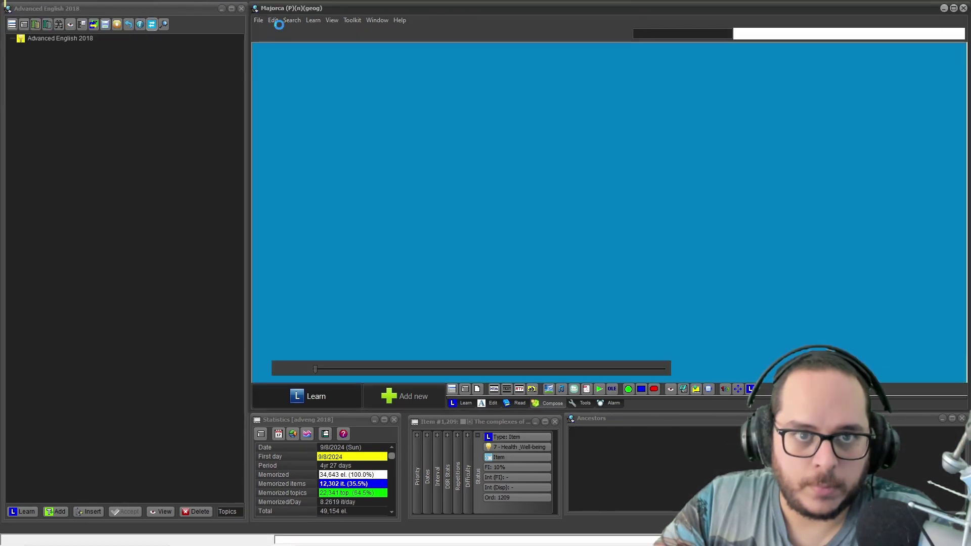
Go back through the visited elements to the pronunciation item "a remainder (P)" and enter its question text
click(296, 20)
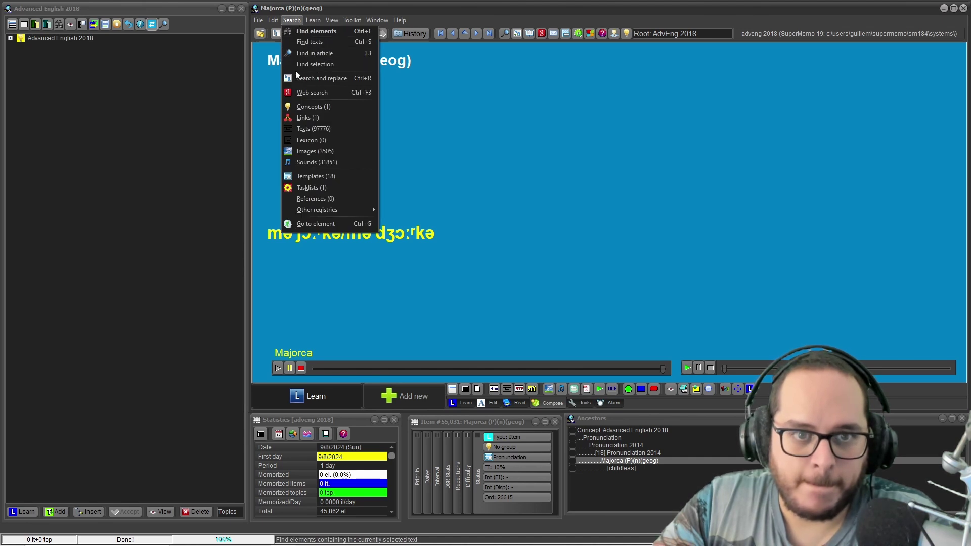
click(543, 13)
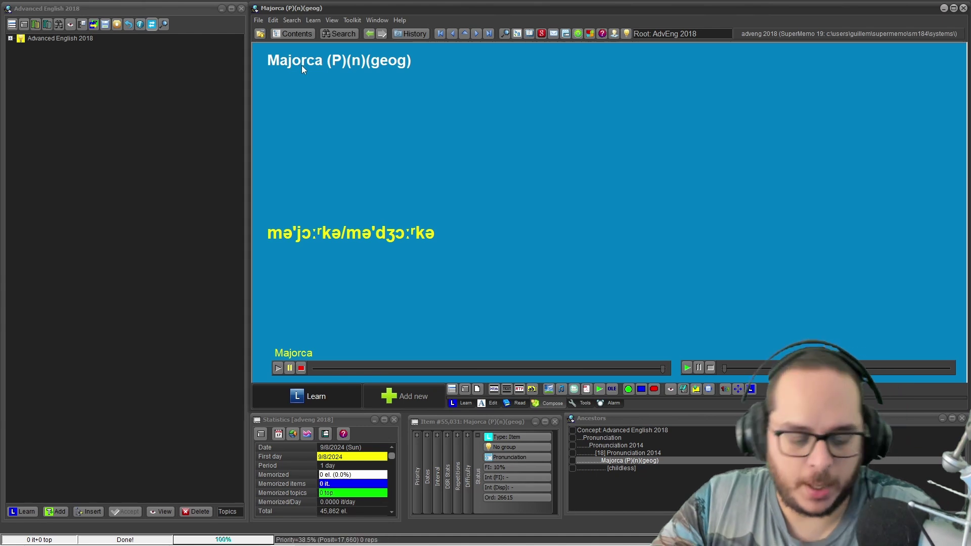
key(alt+Left)
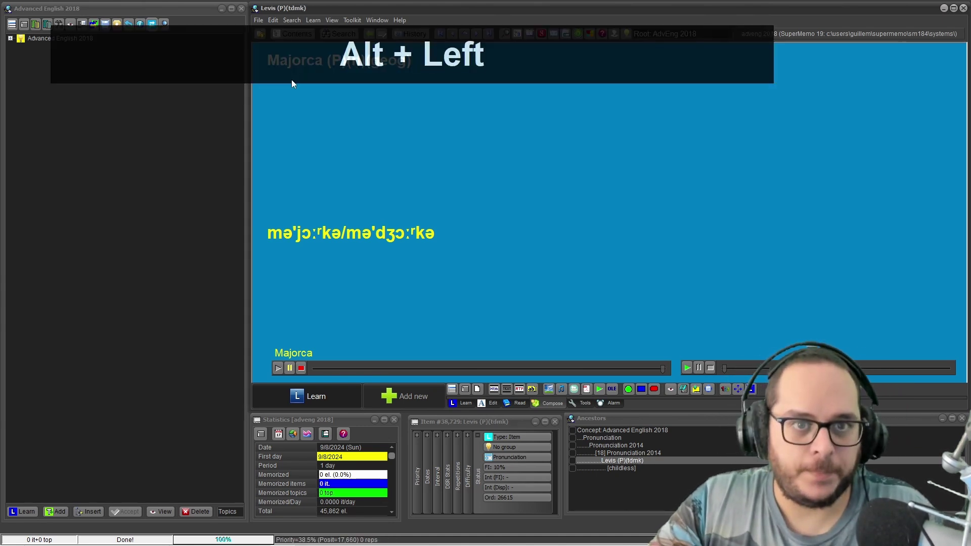
key(alt+Left)
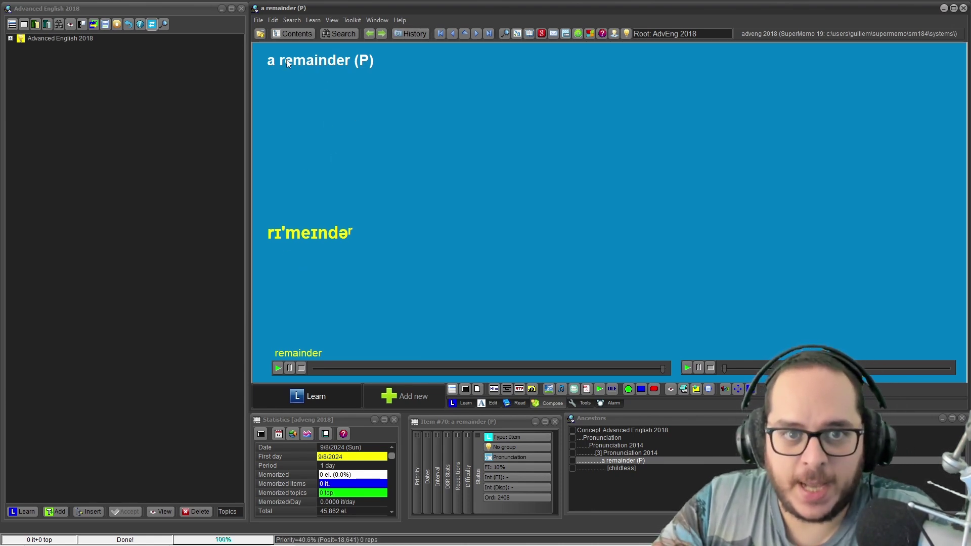
click(383, 60)
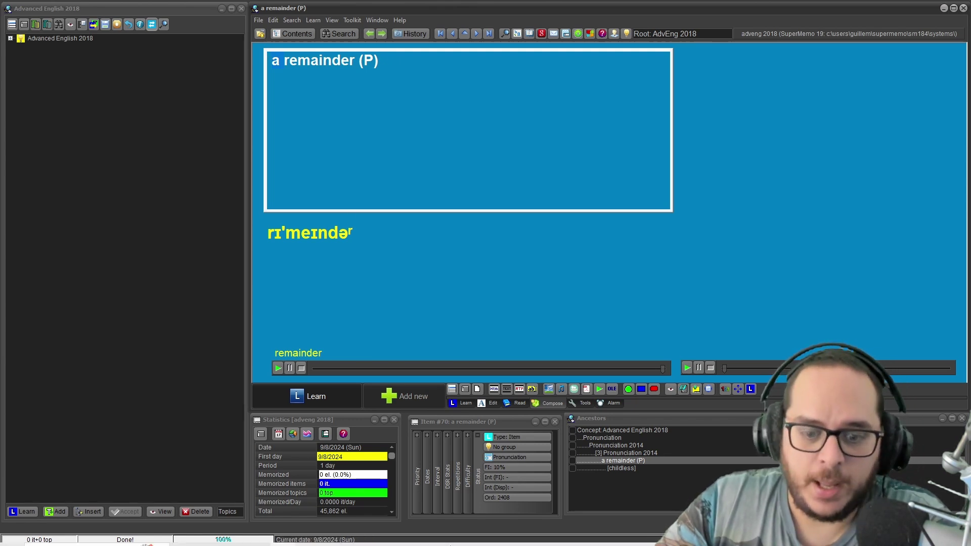
Look at the paused YouTube video, return to SuperMemo and leave editing of the question text
mouse_move(336, 536)
click(369, 488)
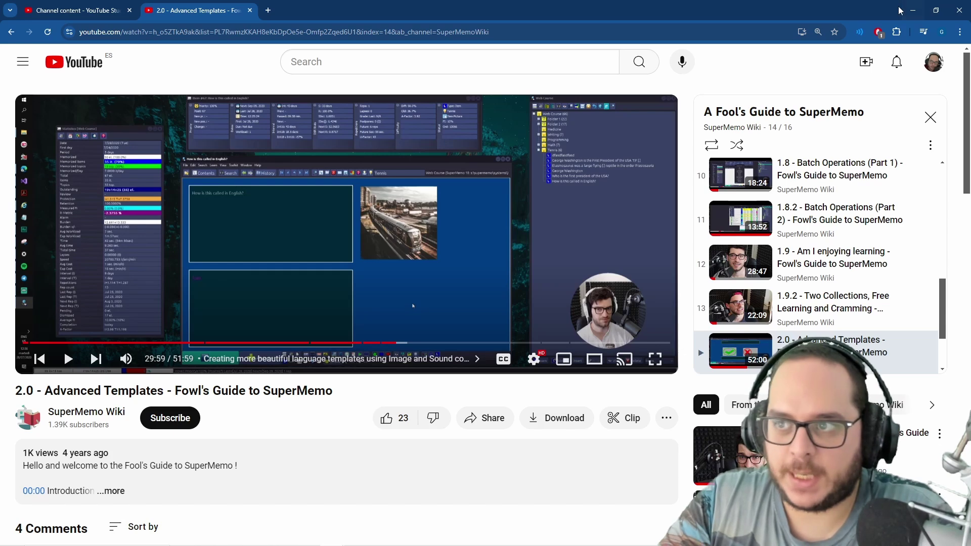
click(913, 10)
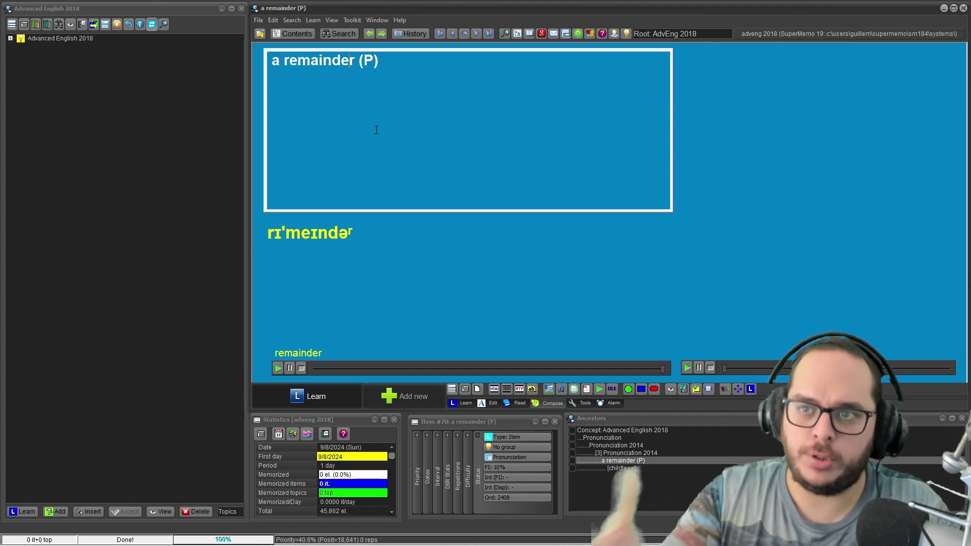
key(Escape)
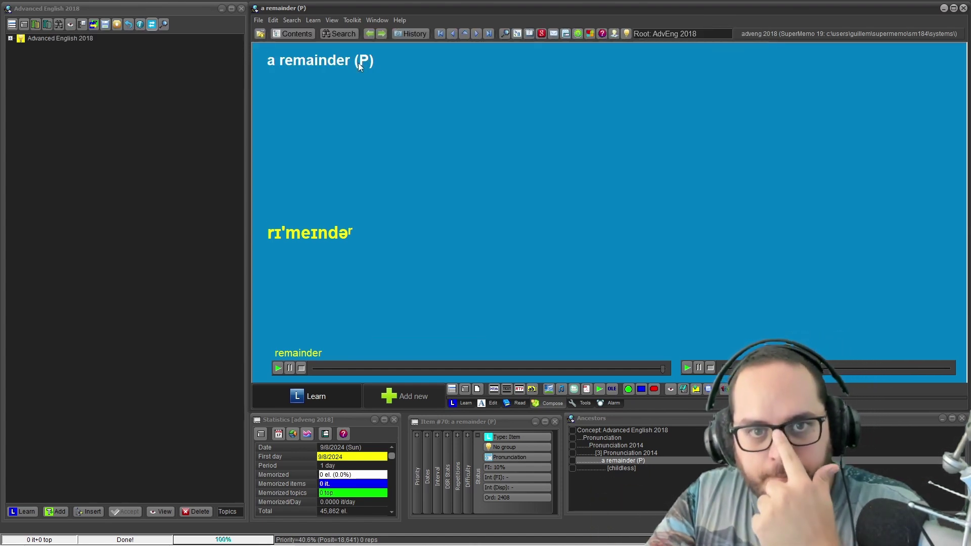
Search the collection for "remainder" using the copied question word and open "math: the number left over after an integer division"
click(358, 62)
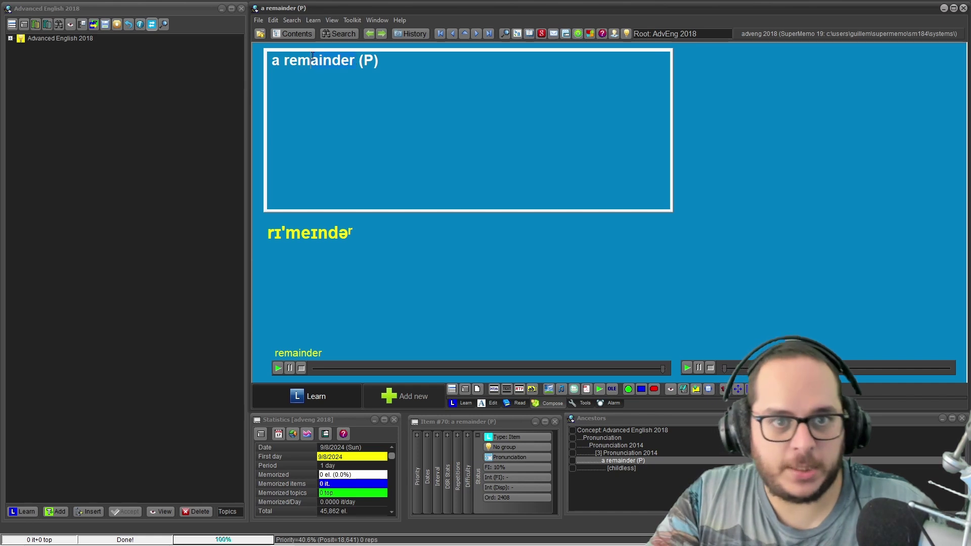
key(ctrl+c)
click(329, 35)
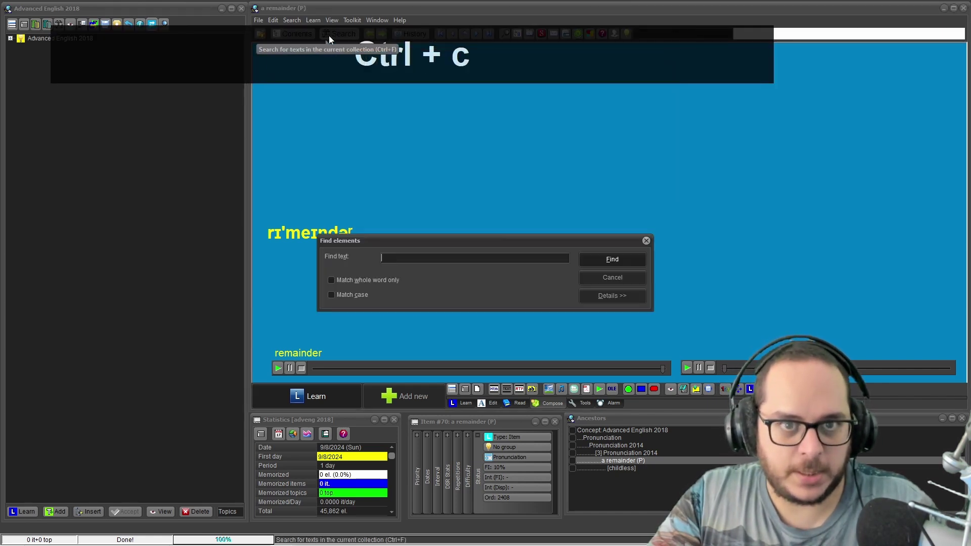
key(ctrl+v)
click(602, 259)
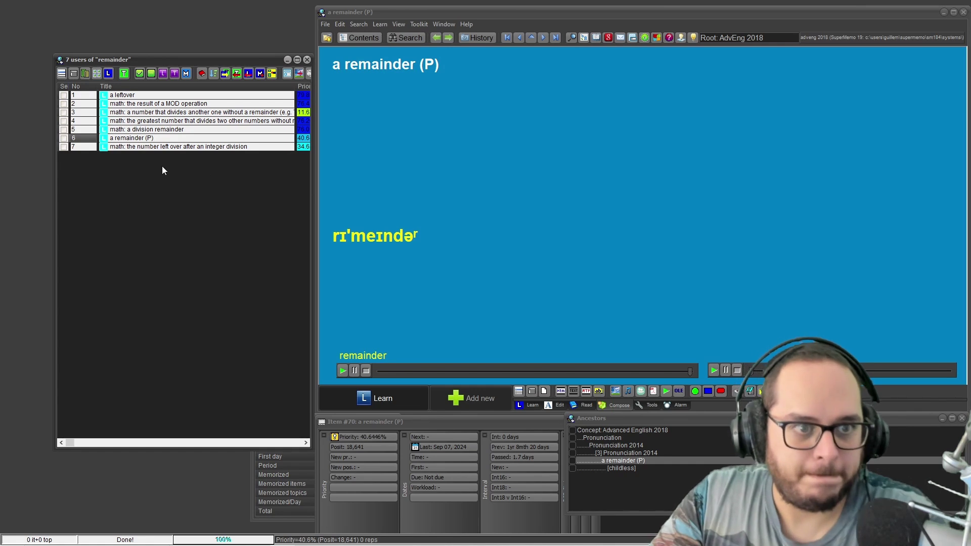
click(154, 147)
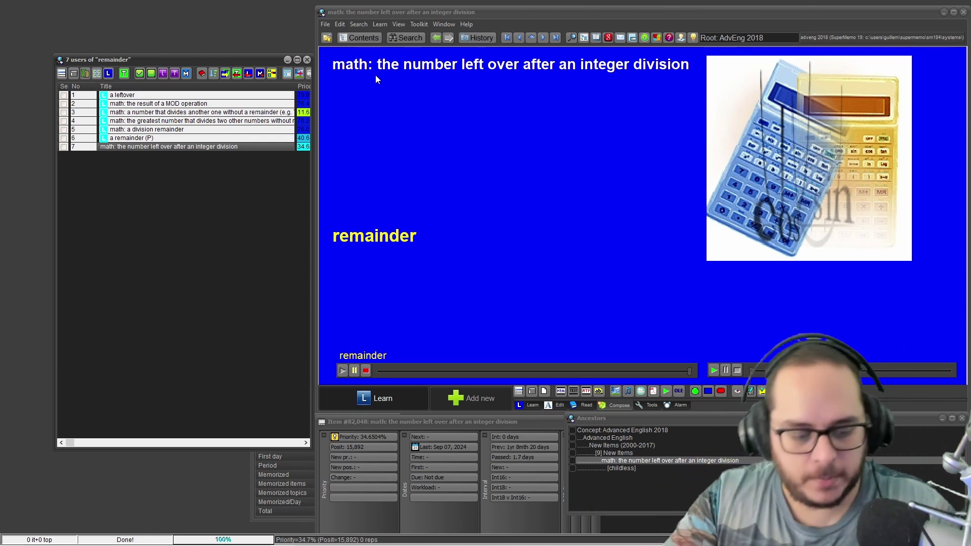
Start a test of the integer division item with its answer hidden
key(shift+alt+i)
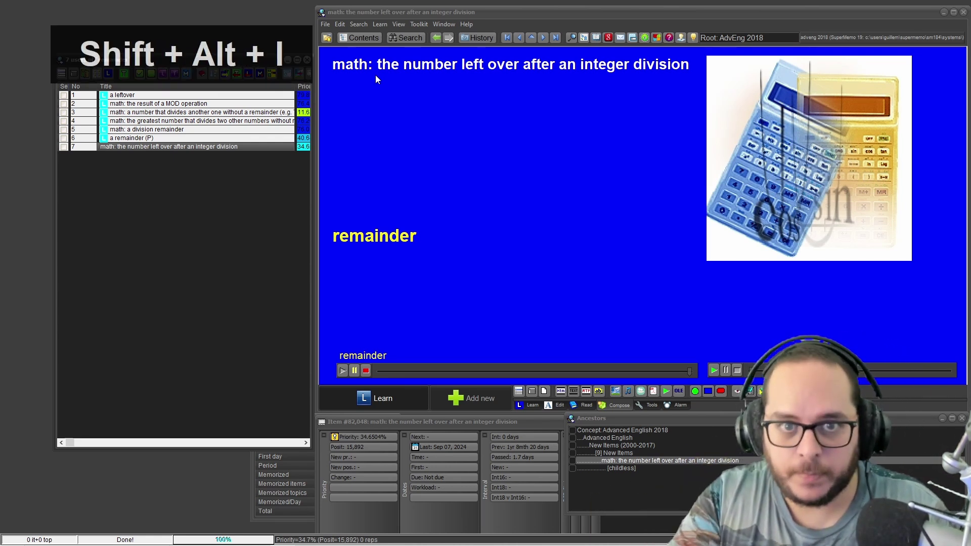
key(shift)
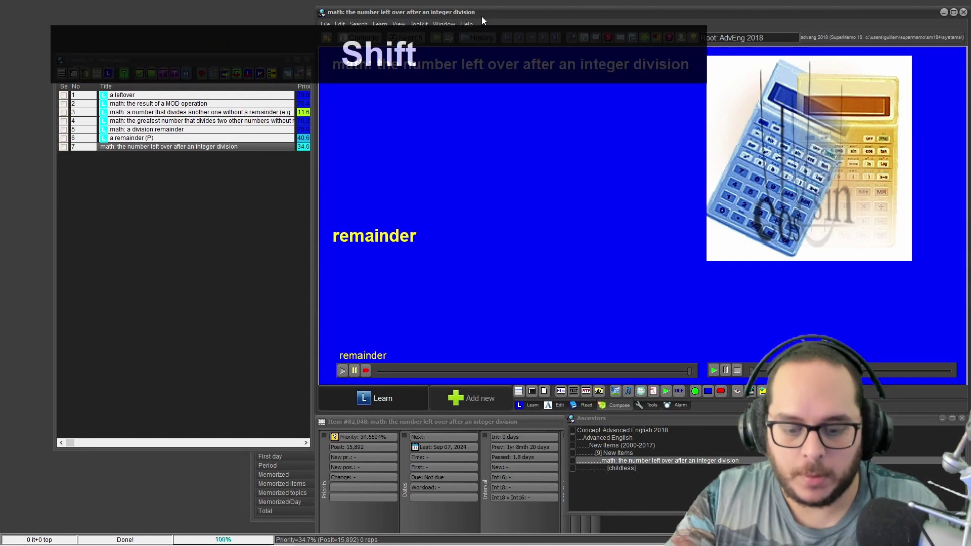
key(shift+alt+i)
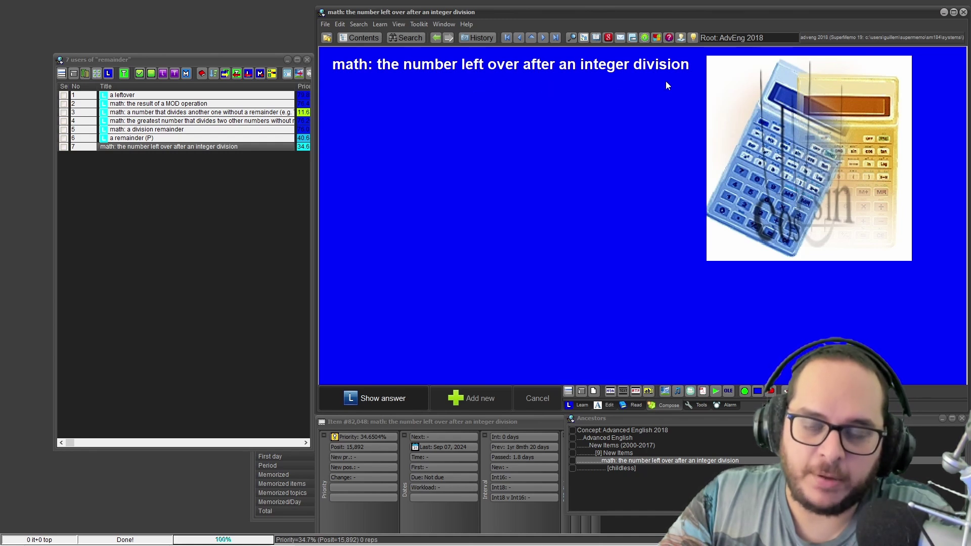
Reveal the answer of the integer division item and play its answer sound
click(399, 398)
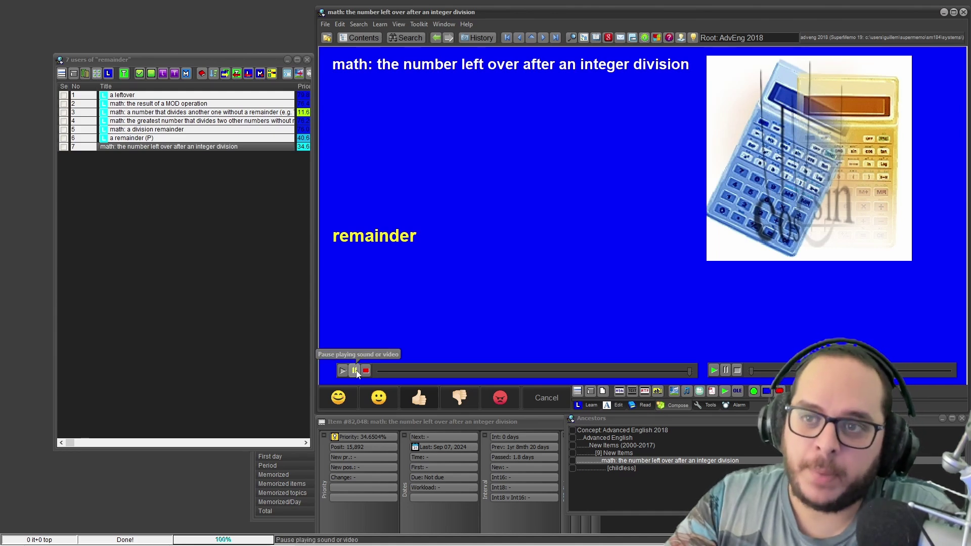
click(343, 371)
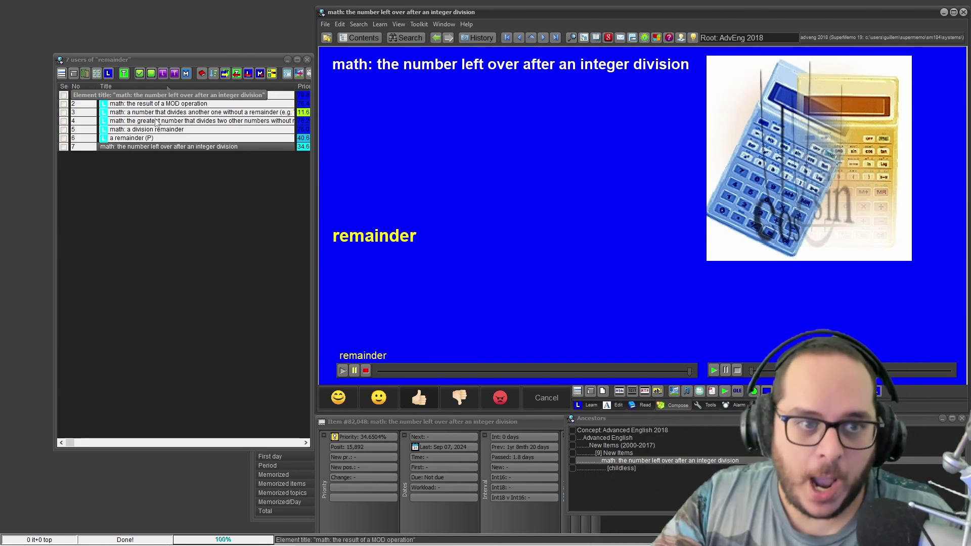
Look through the other "remainder" search results from "a remainder (P)" up to "a leftover", and close the results list
click(131, 139)
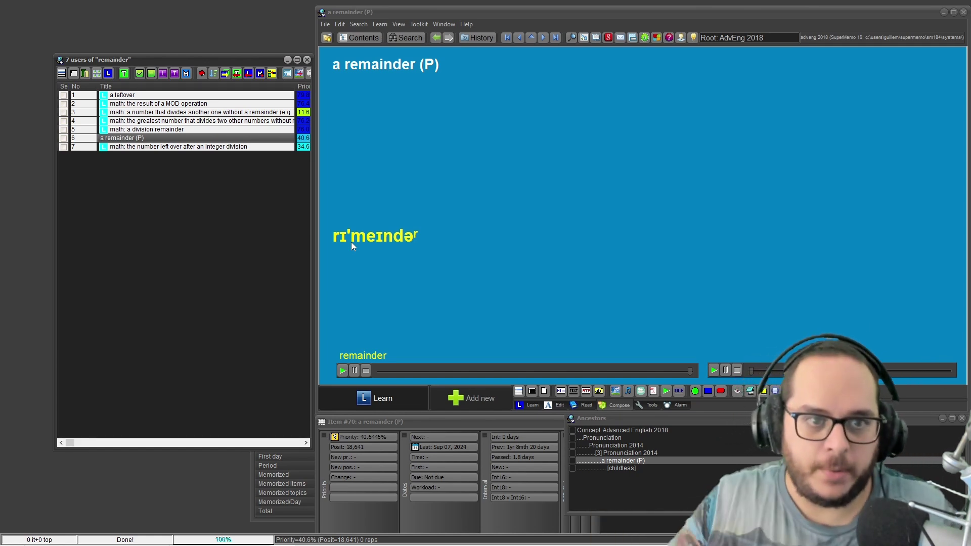
click(135, 130)
click(150, 123)
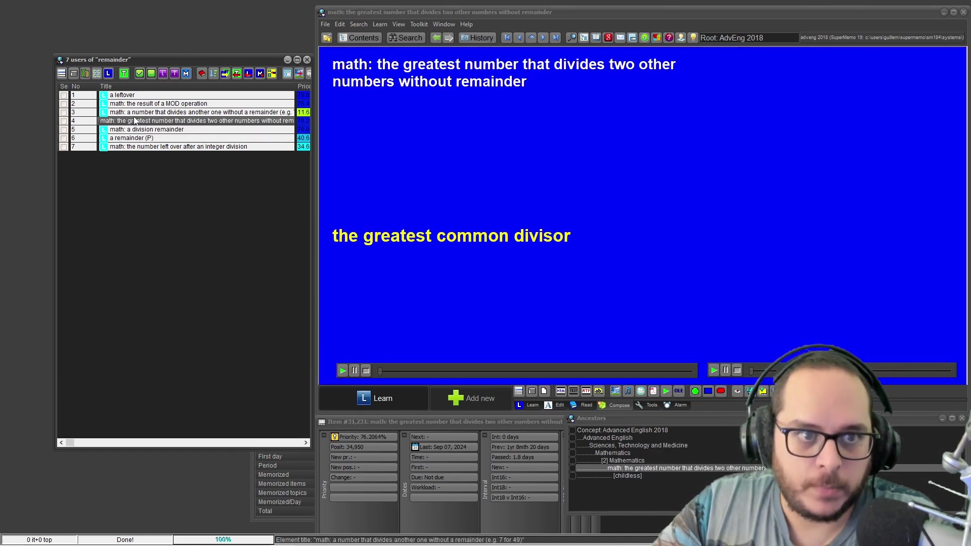
click(129, 113)
click(132, 104)
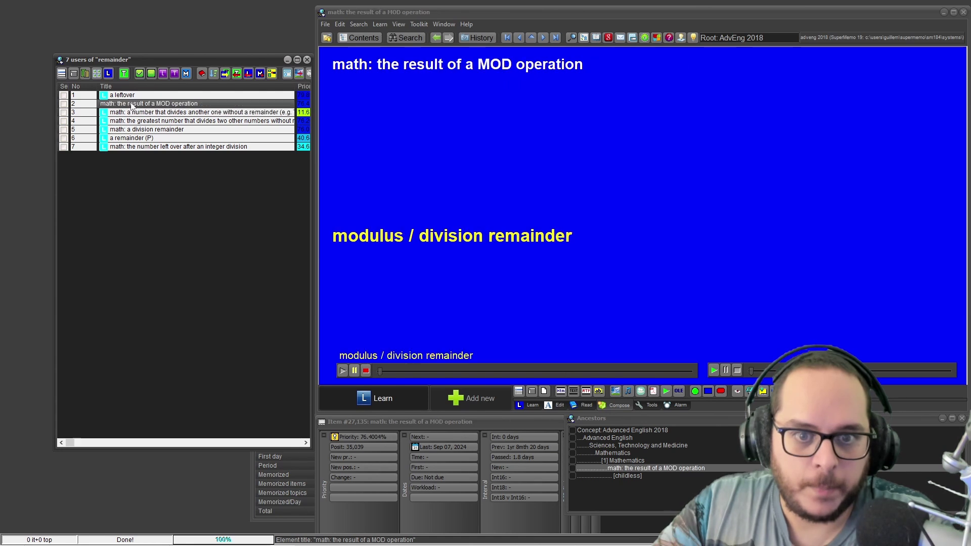
click(121, 98)
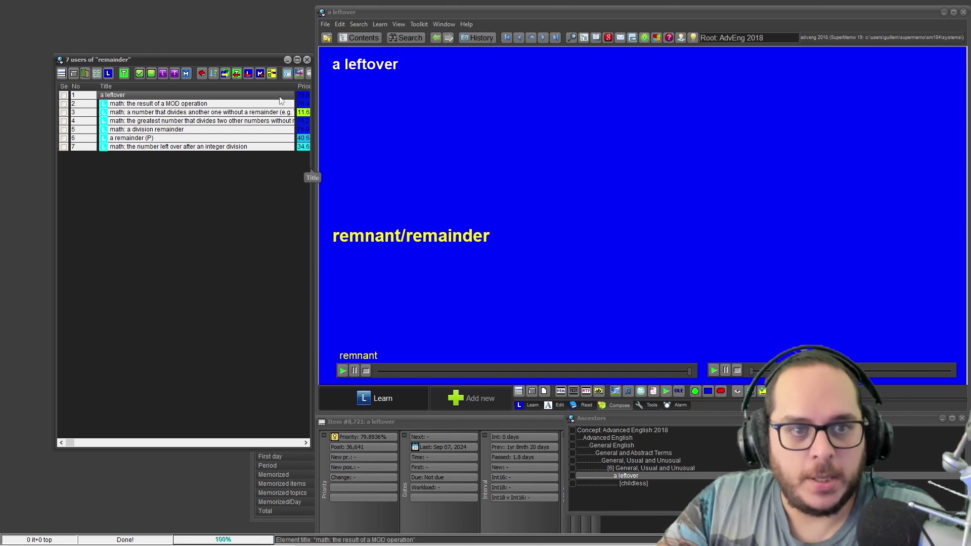
click(307, 59)
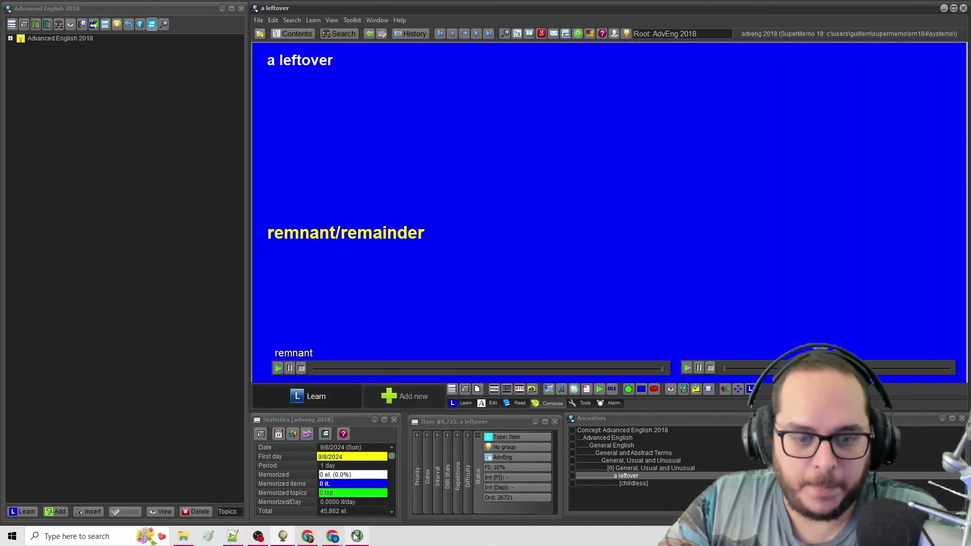
Switch to the Advanced Templates video on YouTube, play it in full screen and pause it at 30:09
mouse_move(338, 538)
click(347, 506)
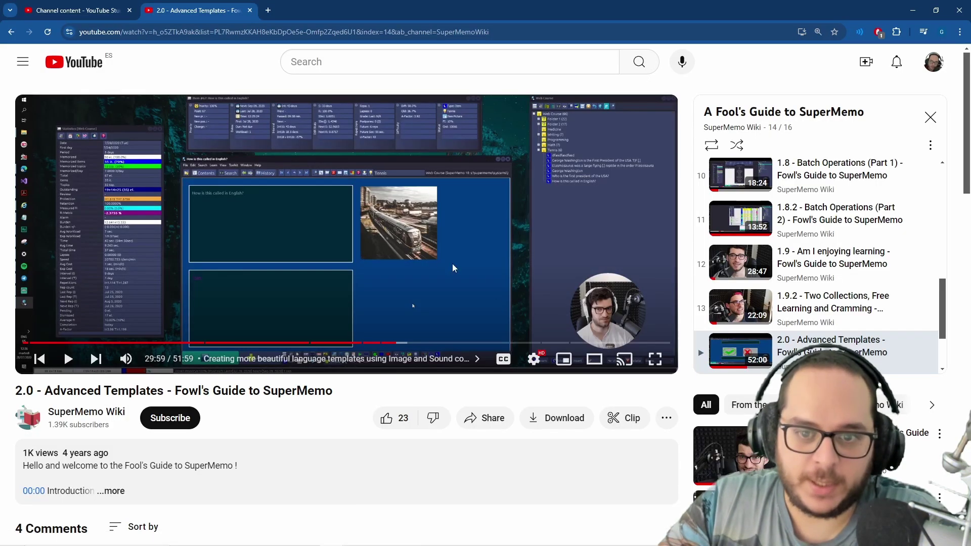
click(654, 360)
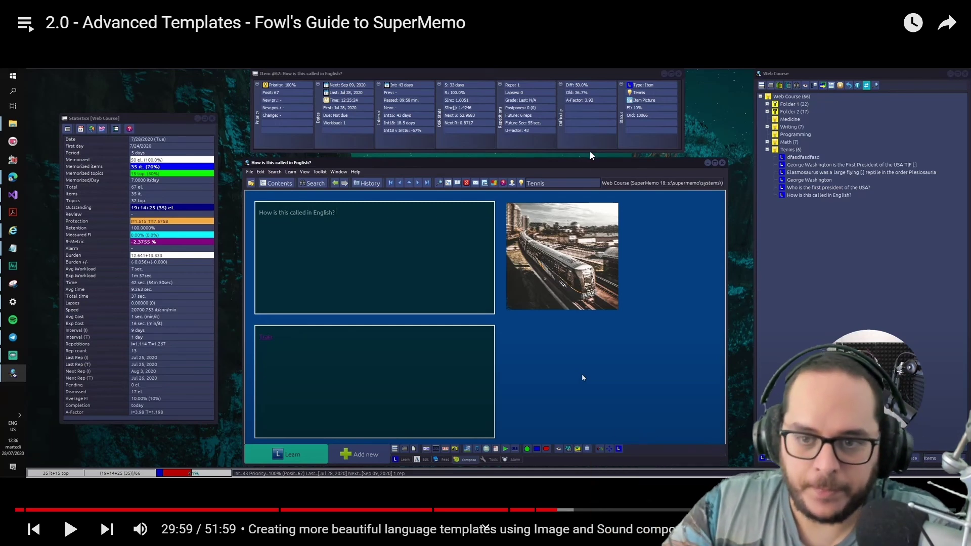
click(583, 377)
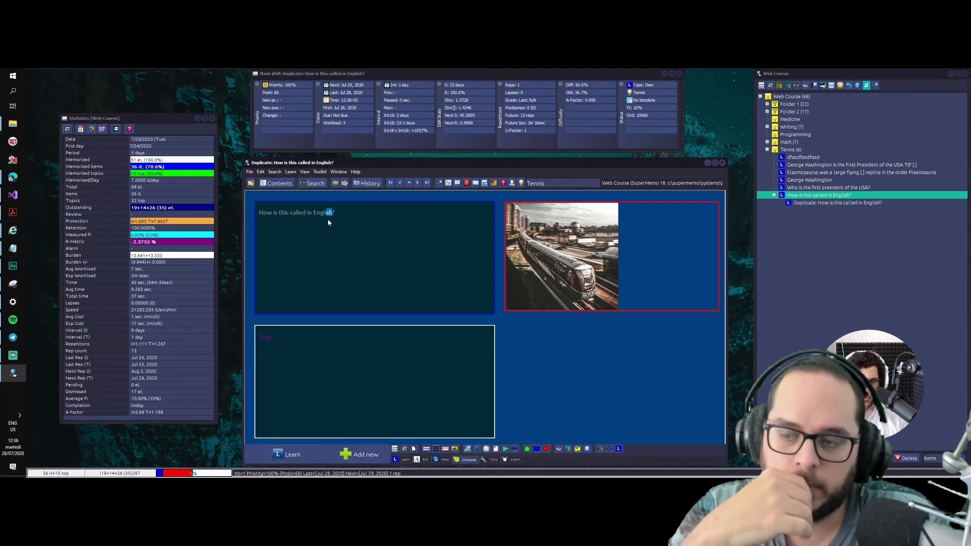
click(626, 414)
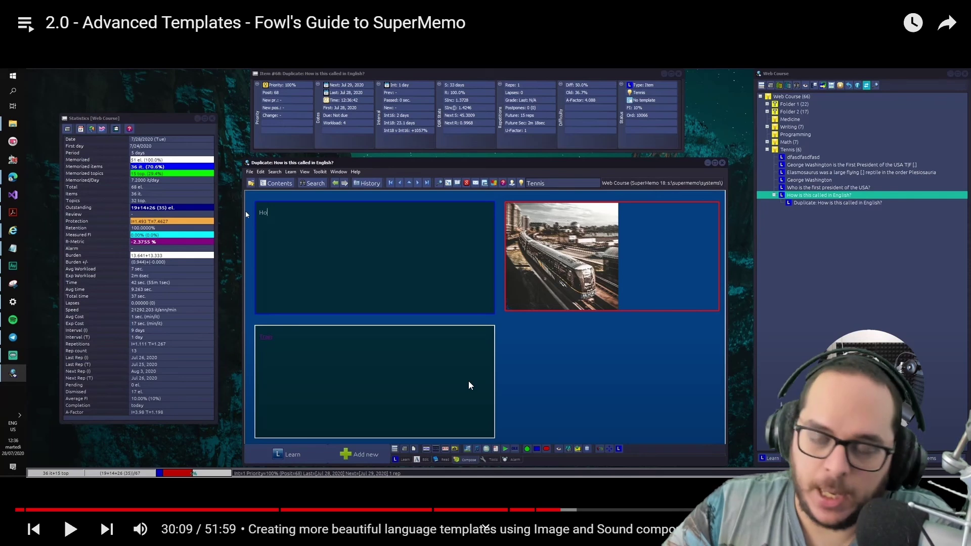
Resume the video, watch the pronunciation item and Audacity part up to 30:38, pause it and leave full screen
click(469, 345)
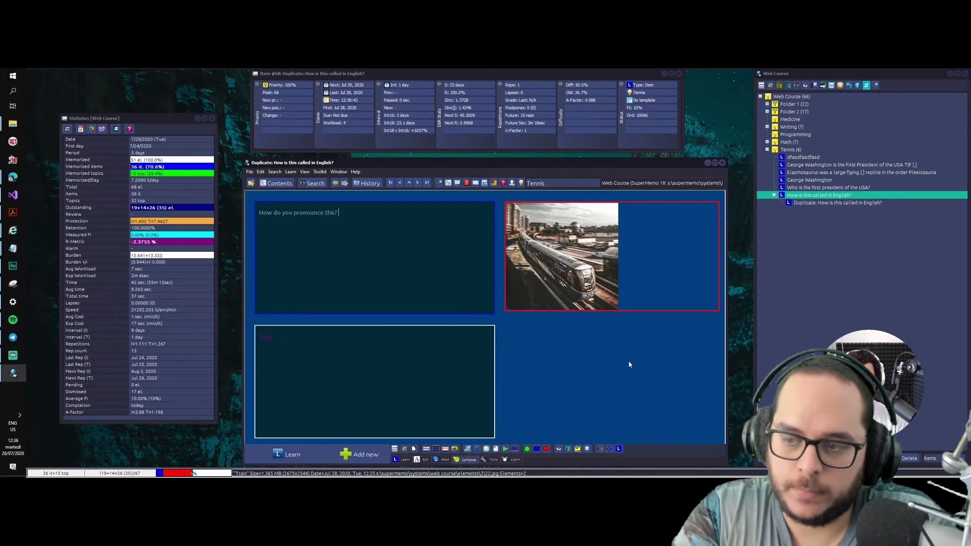
mouse_move(12, 177)
click(49, 199)
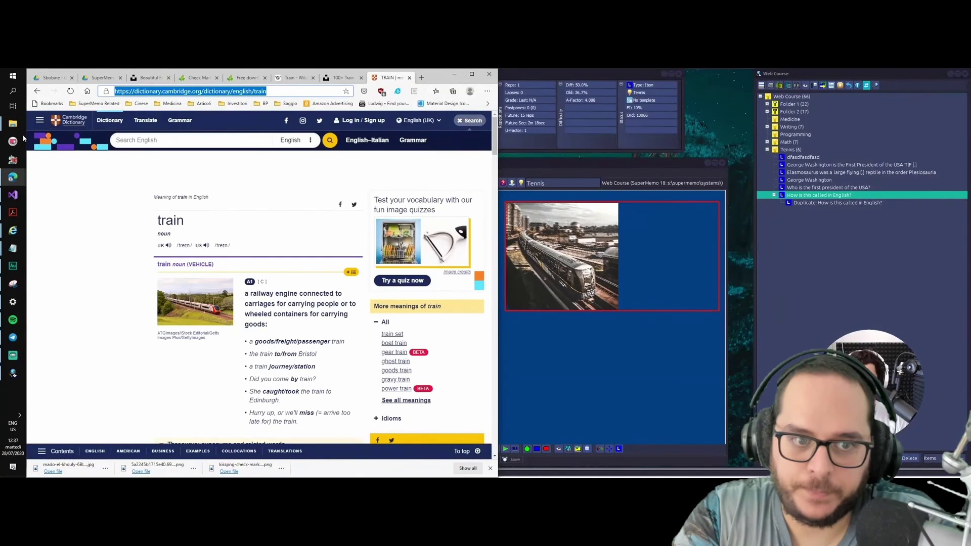
click(10, 96)
text(audaci)
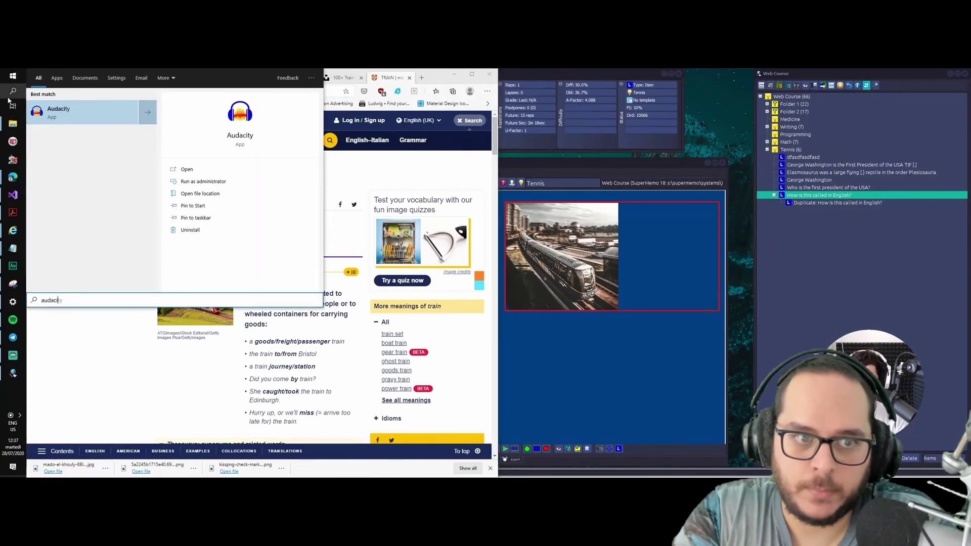
click(9, 100)
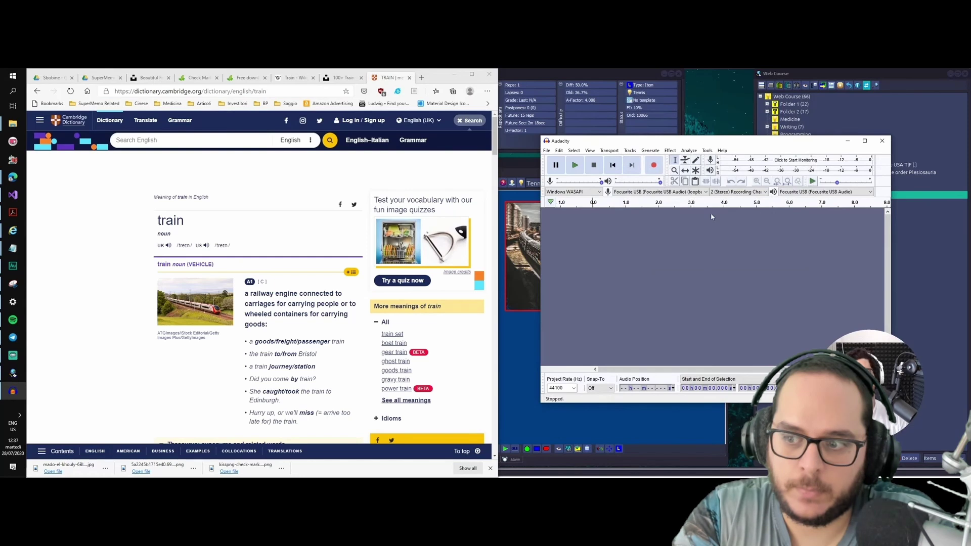
mouse_move(464, 348)
key(space)
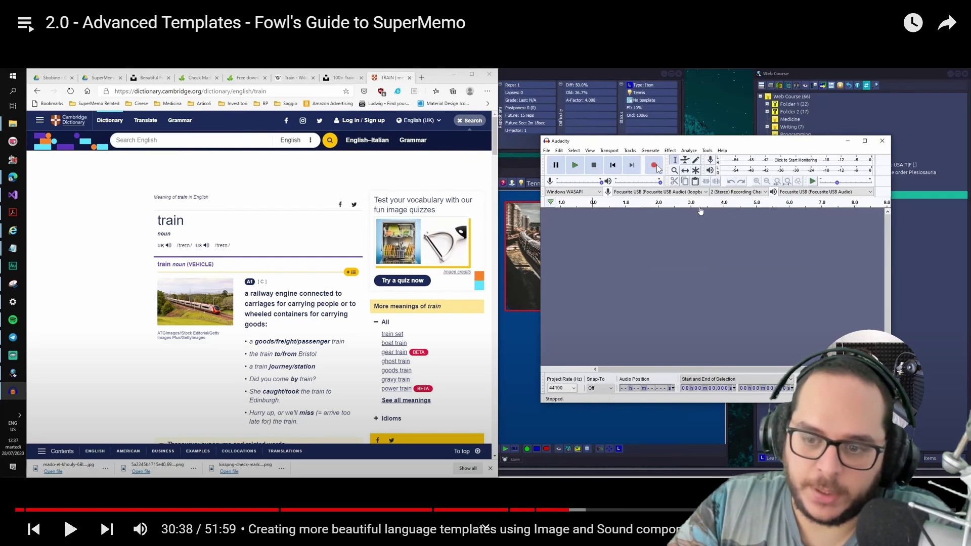
key(F11)
key(Escape)
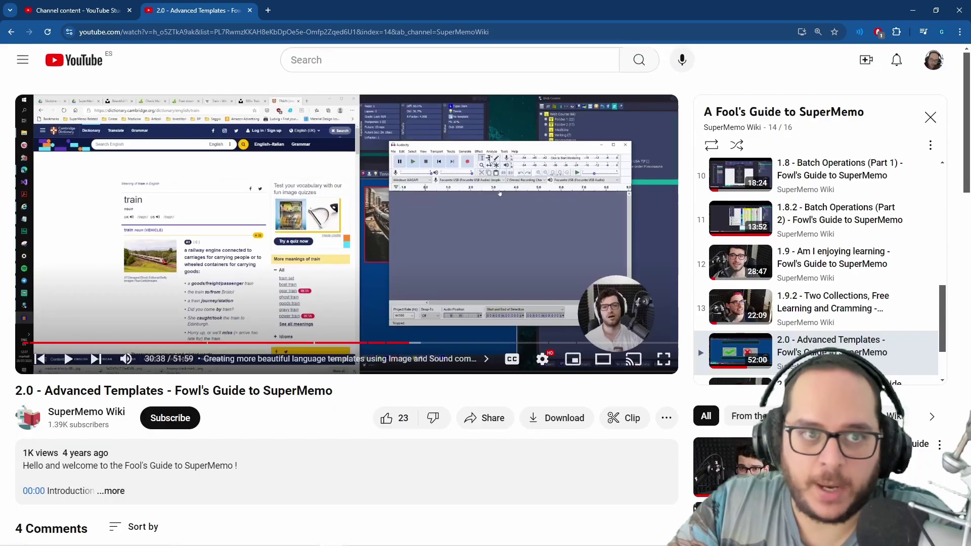
Search the YouTube Studio channel for "sound" and open the details of the Sound Registry Preloading video
click(94, 7)
click(337, 61)
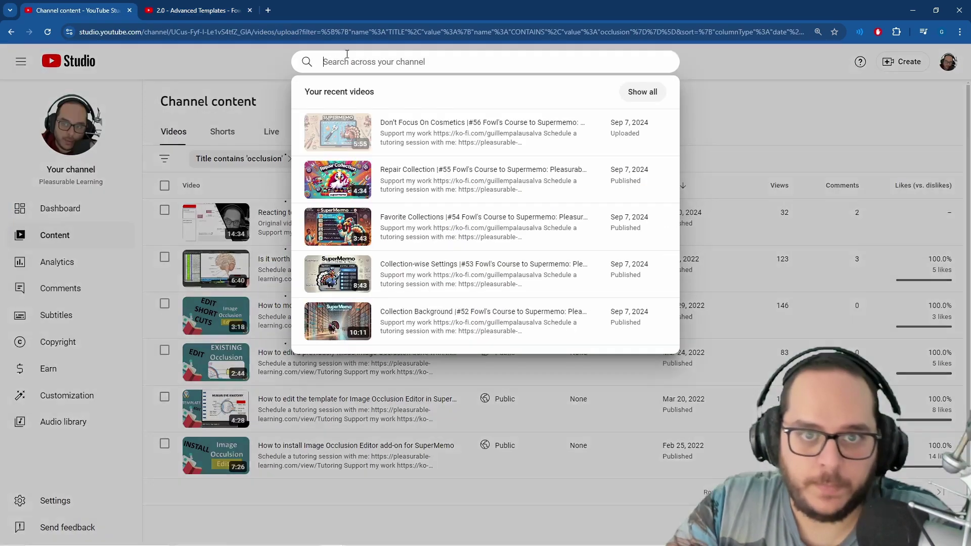
text(sound)
key(Return)
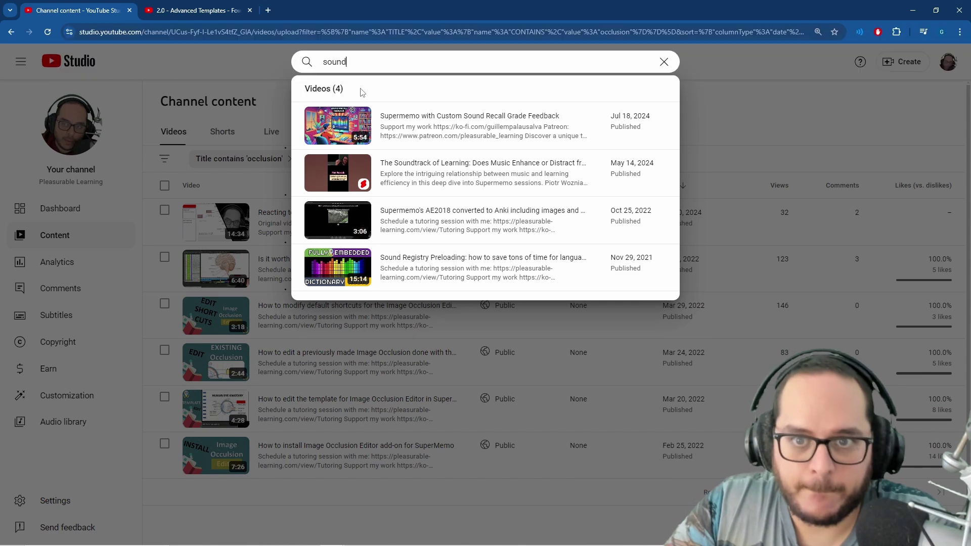
click(331, 277)
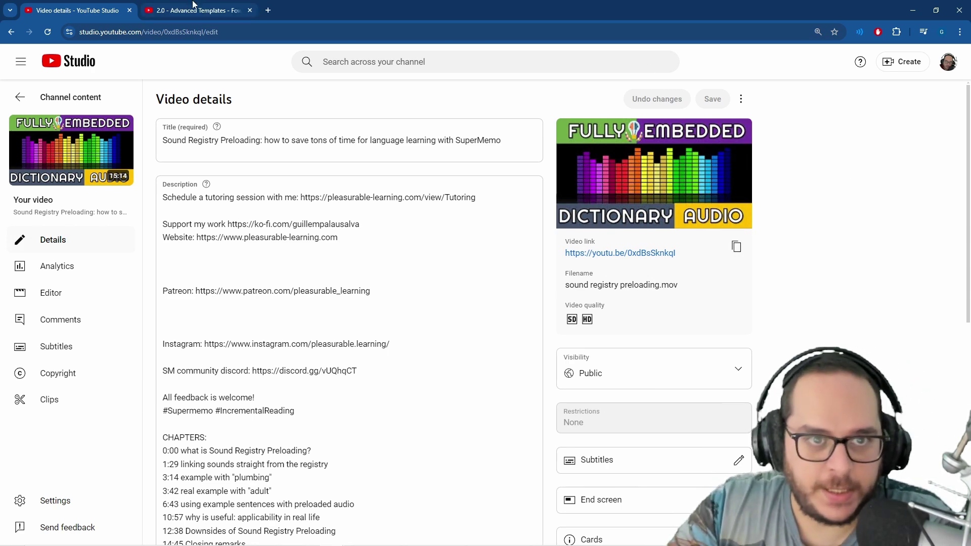
Compare the Sound Registry Preloading details with the Advanced Templates video, and resume the latter in full screen
click(238, 10)
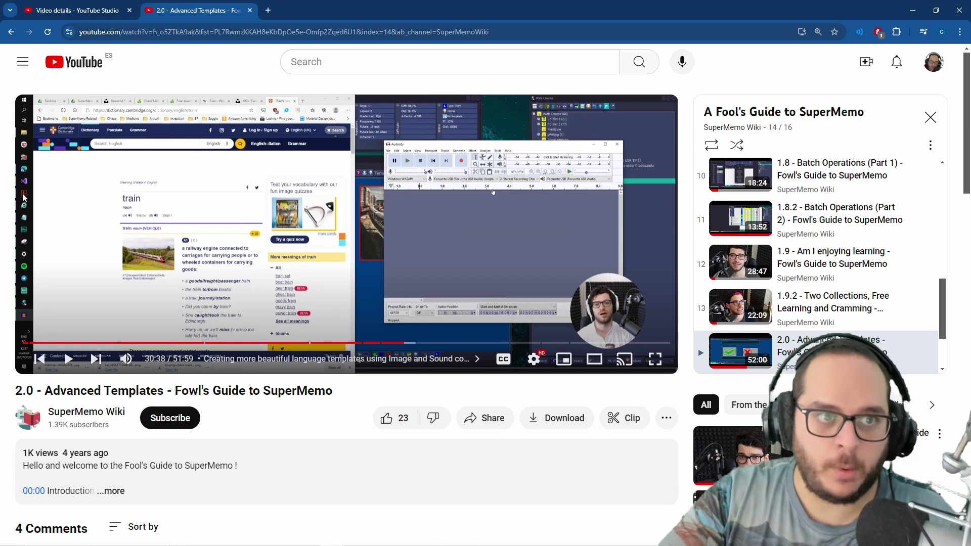
click(76, 10)
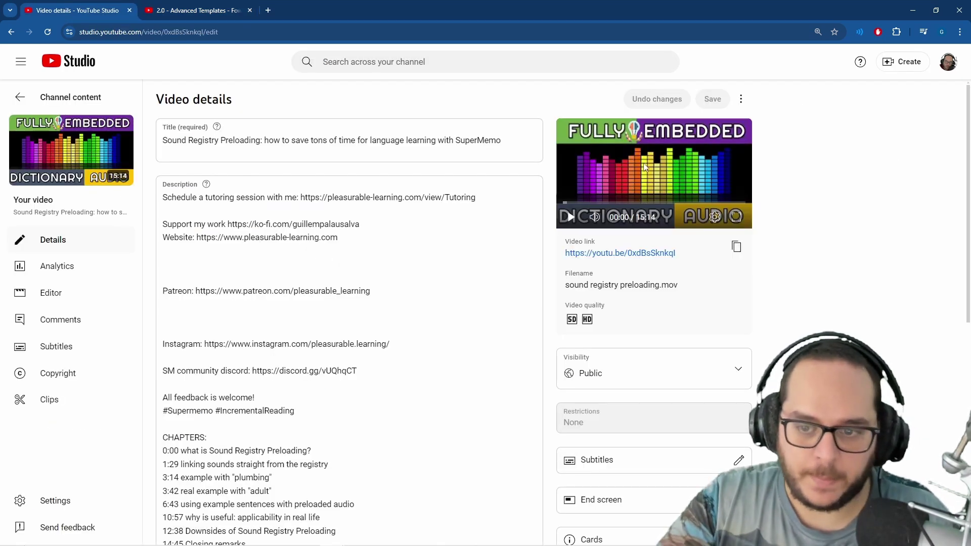
click(162, 7)
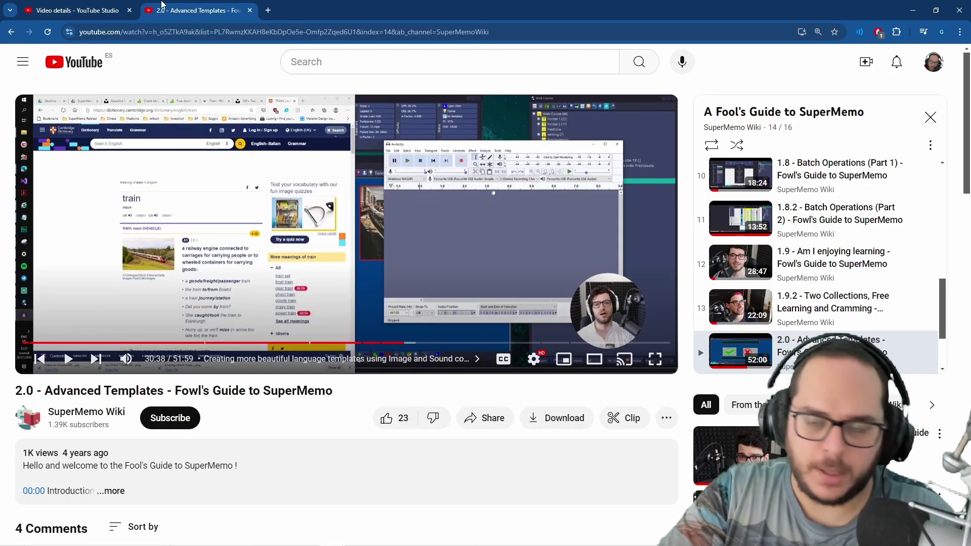
click(657, 361)
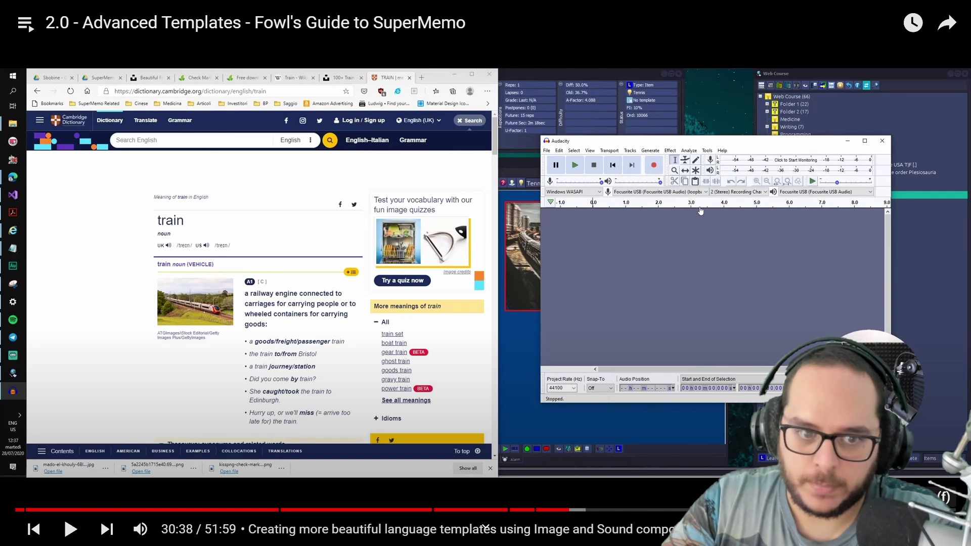
key(Escape)
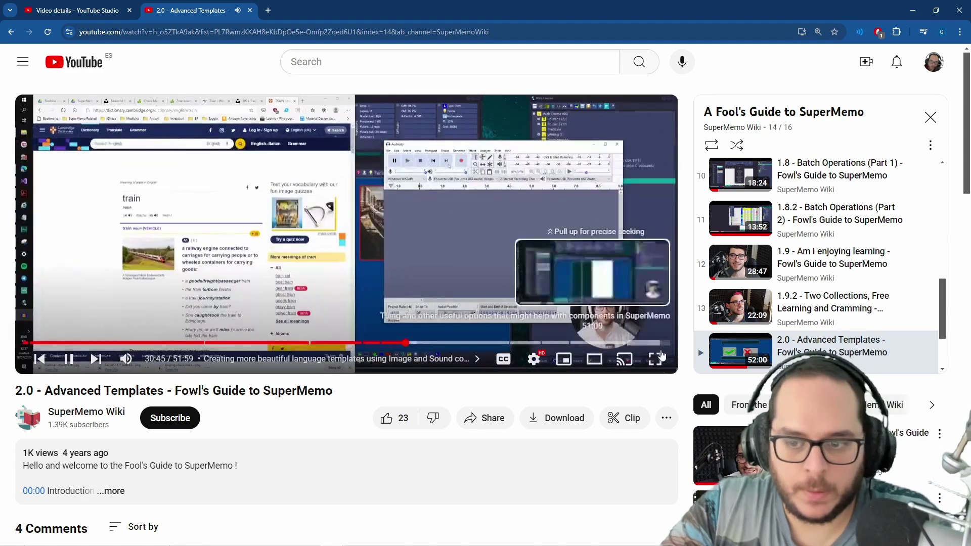
click(653, 358)
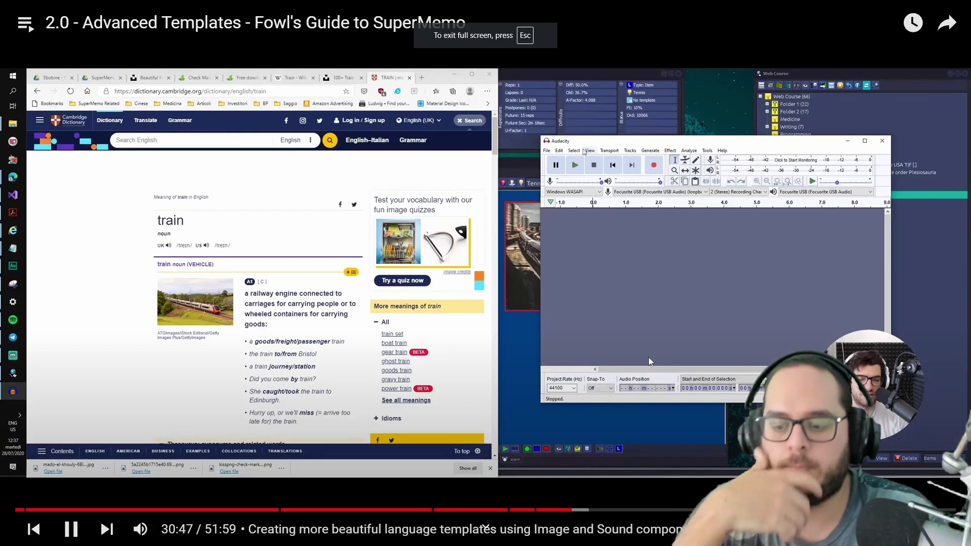
Skip ahead in the video to the sound component's "Play at" options, pause at 33:38 and leave full screen
key(Right)
key(Right)
key(Right)
key(Right)
key(Right)
key(Right)
key(Right)
key(Right)
key(Right)
key(Right)
key(Right)
key(Right)
key(Right)
key(Right)
key(Right)
key(Right)
key(Right)
key(Right)
key(Right)
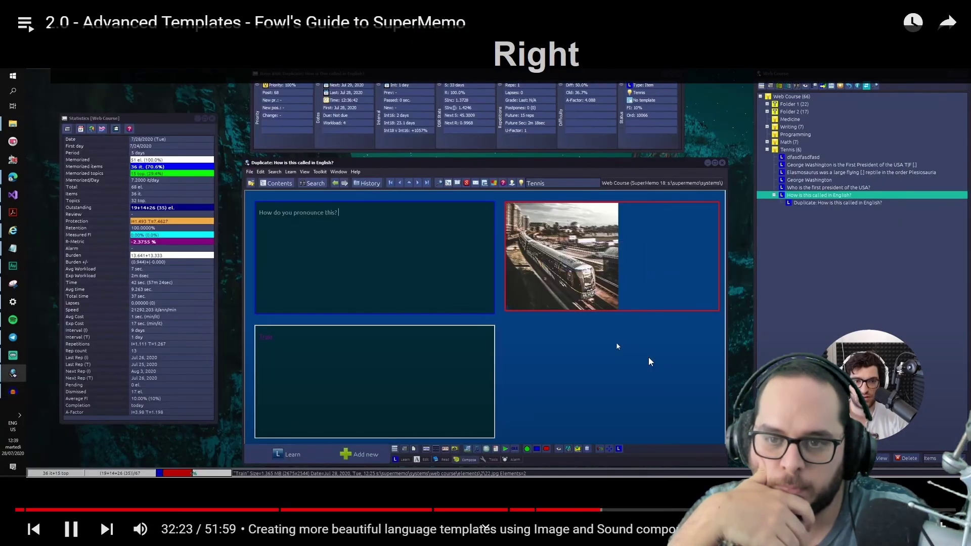
key(Right)
key(Right)
key(Right)
key(Right)
key(Right)
key(Right)
key(Right)
key(Right)
key(Right)
key(Right)
key(Right)
key(Right)
key(Right)
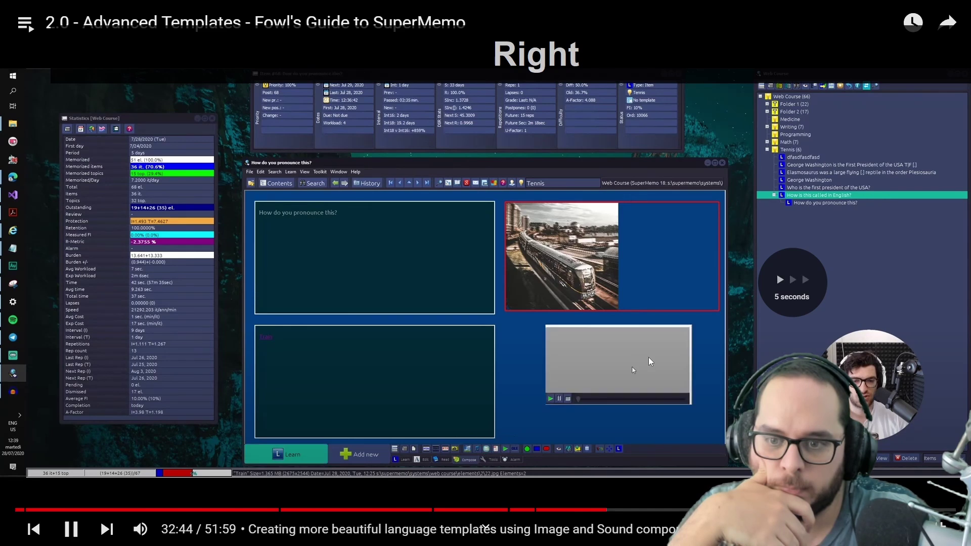
key(Right)
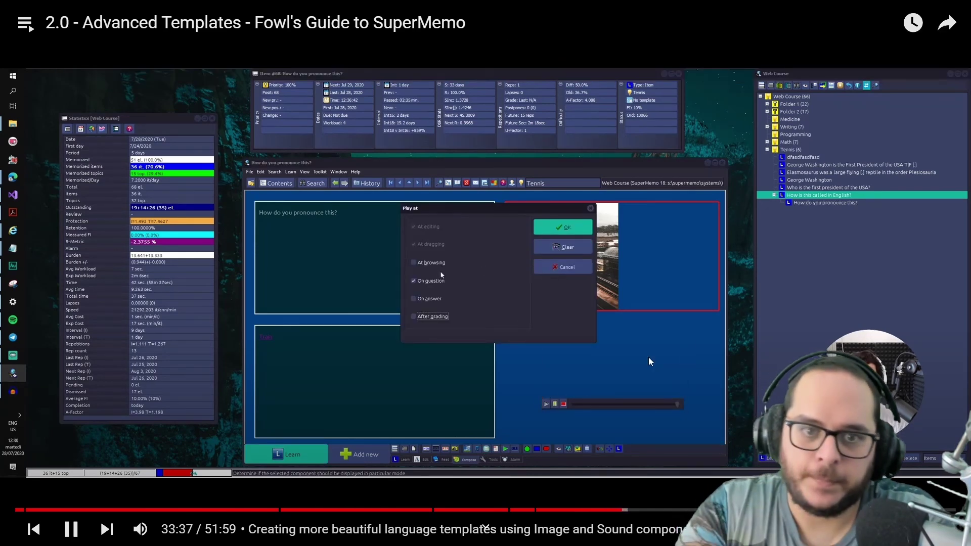
key(space)
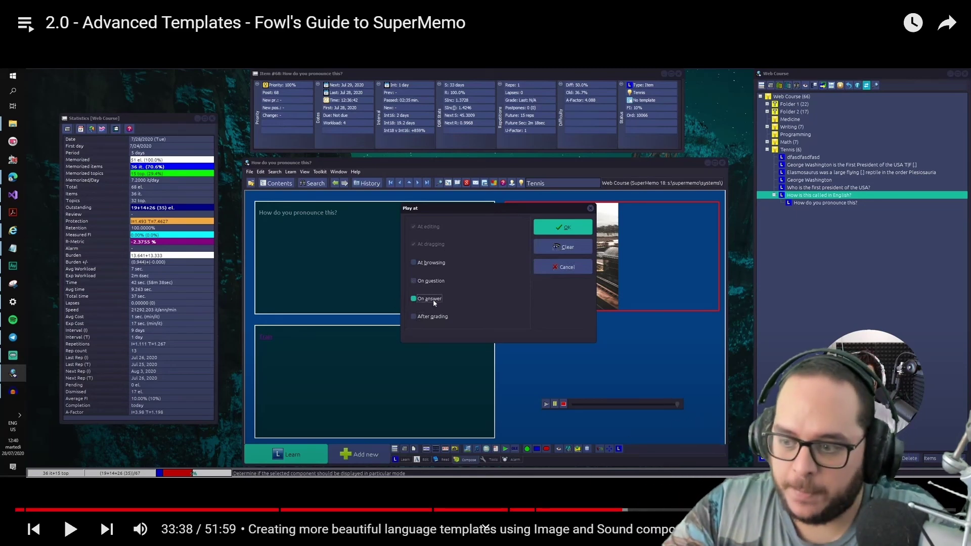
key(Escape)
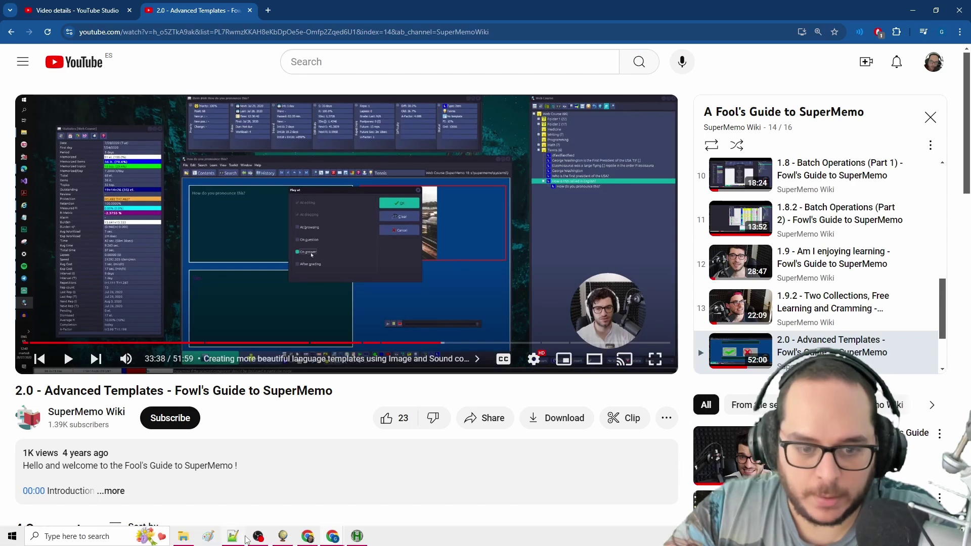
Switch to SuperMemo, test the "a leftover" item, reveal its answer and give it the second-best grade
click(282, 536)
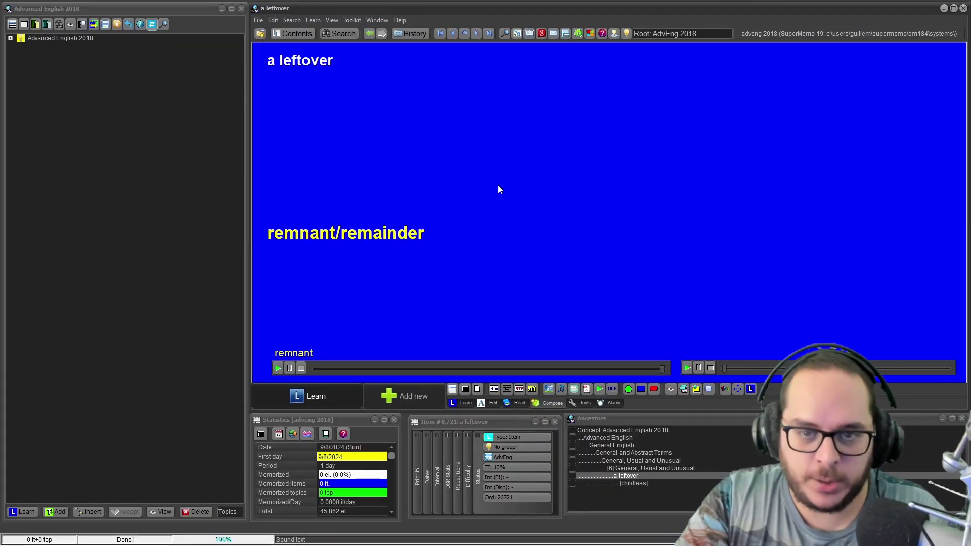
key(shift+alt+i)
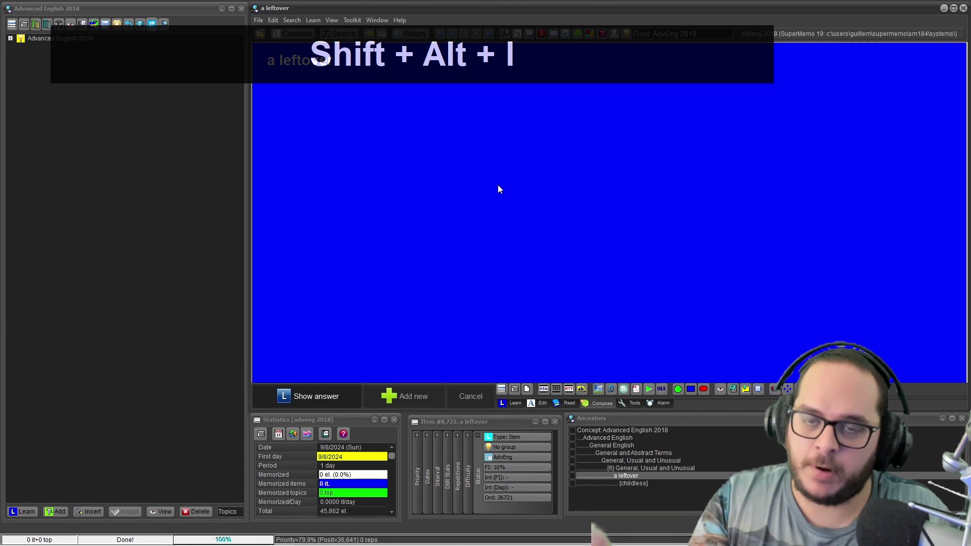
key(space)
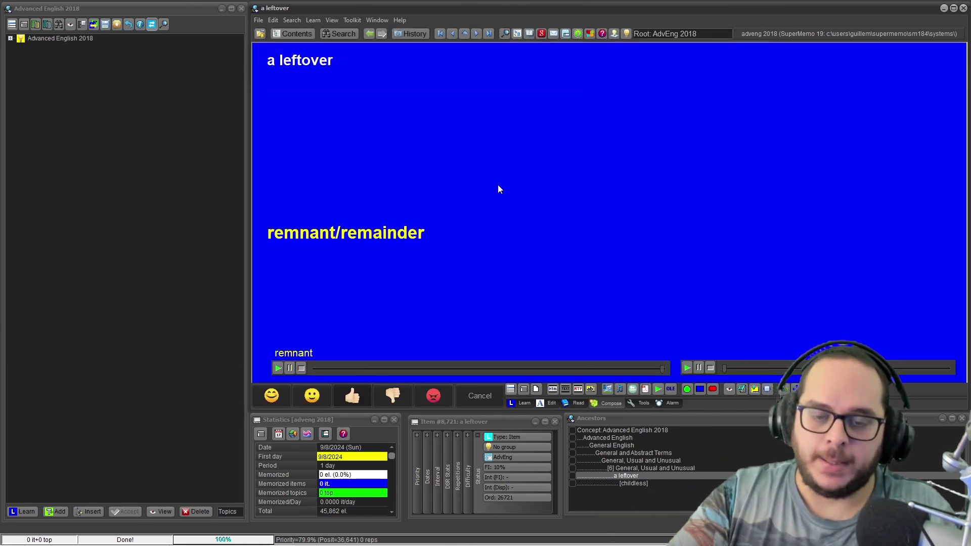
click(313, 395)
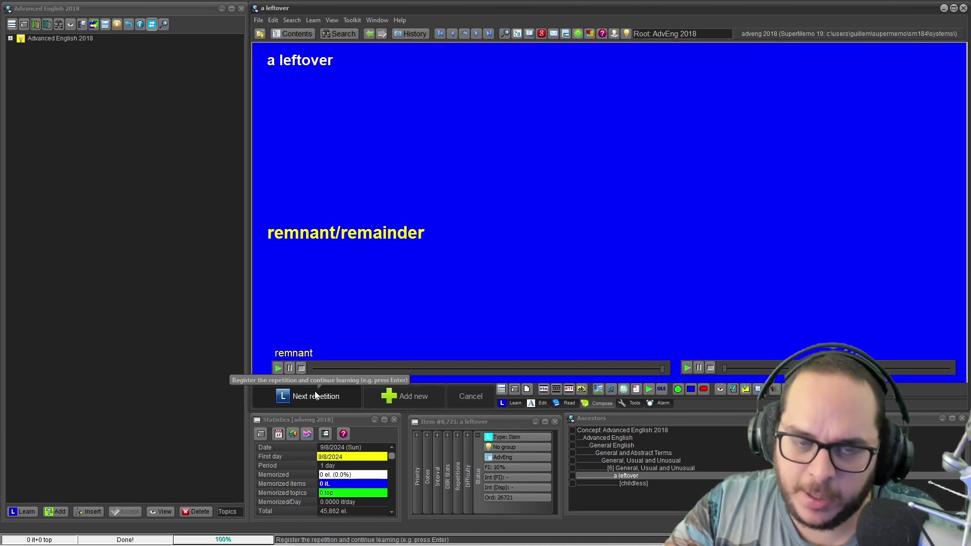
Register the "a leftover" repetition, continue learning with the following item, and return to the "a leftover" item
click(316, 395)
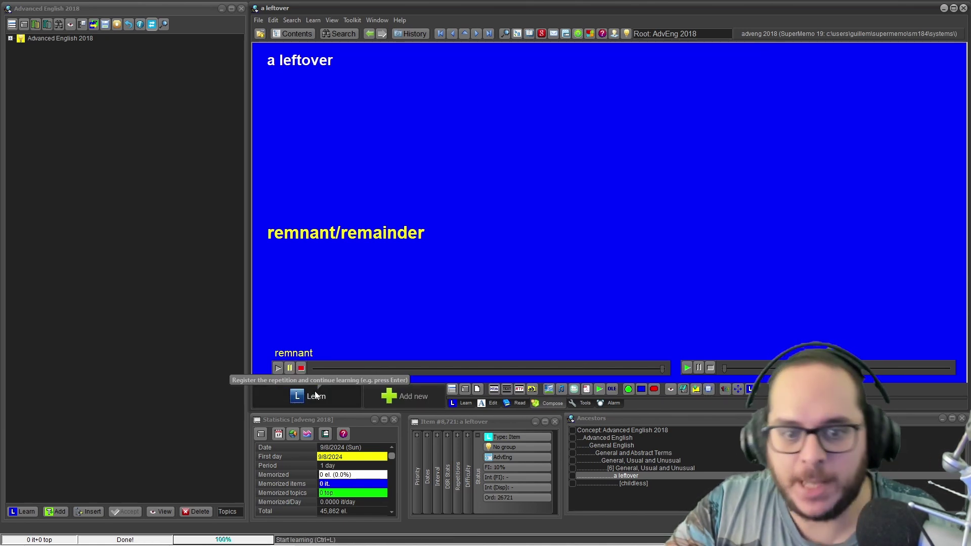
click(316, 395)
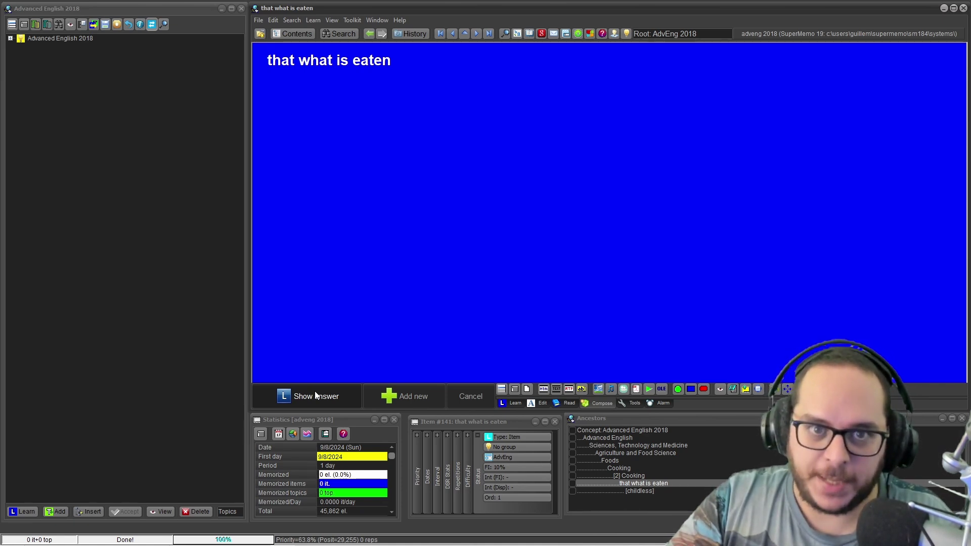
key(alt+Left)
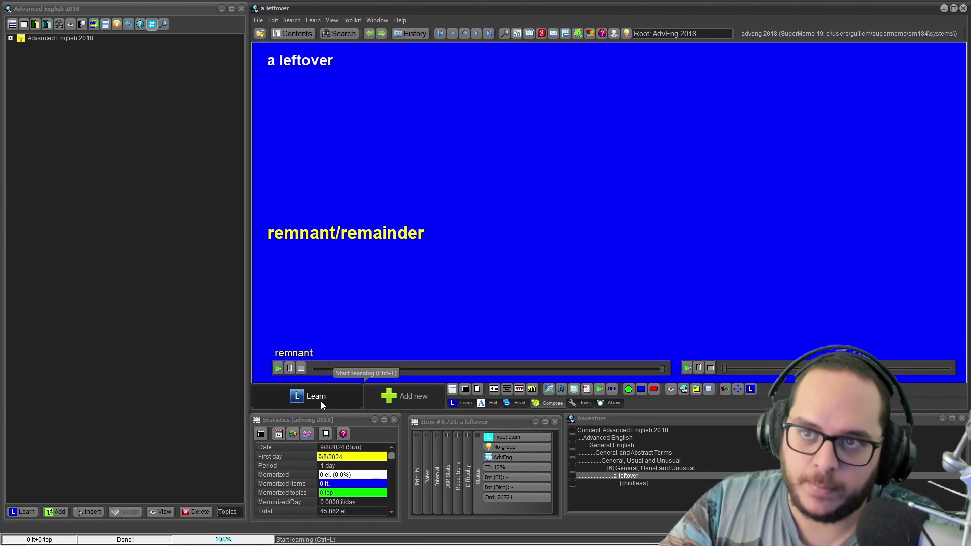
Switch to the Advanced Templates video in the browser, play it in full screen and pause at 33:48
mouse_move(332, 536)
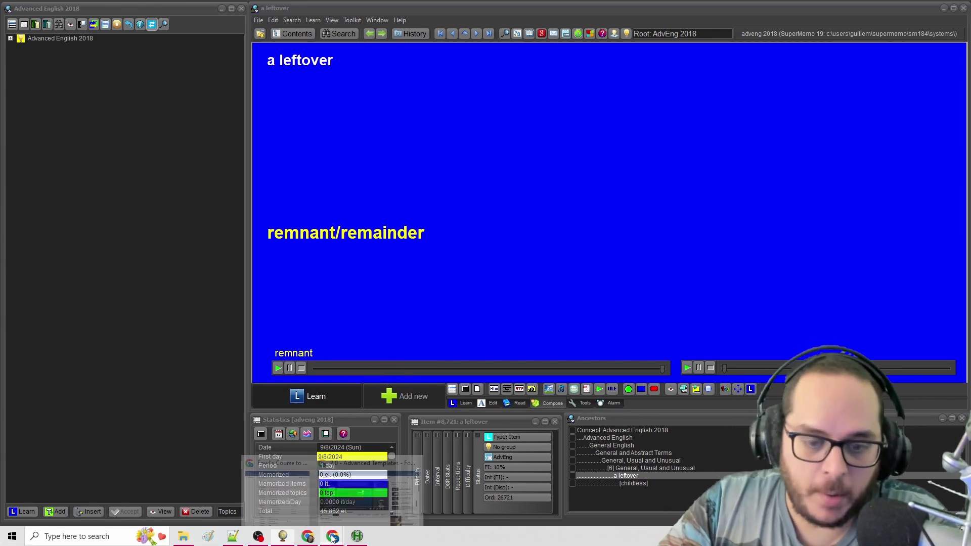
click(364, 486)
click(480, 277)
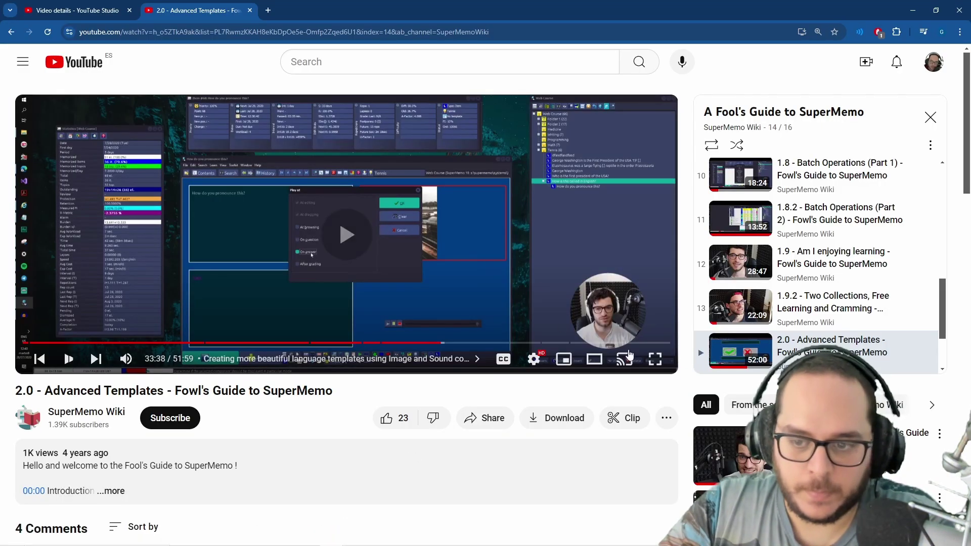
click(655, 359)
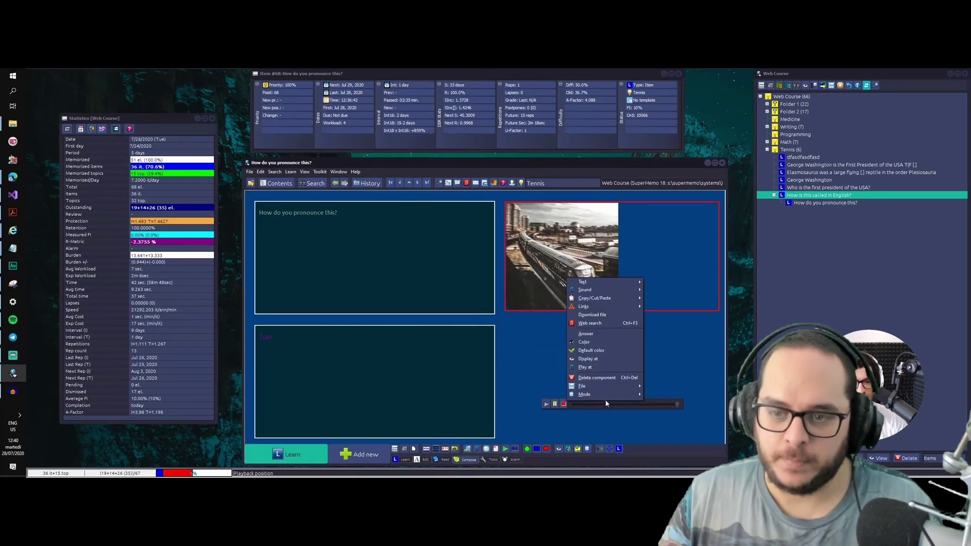
click(620, 264)
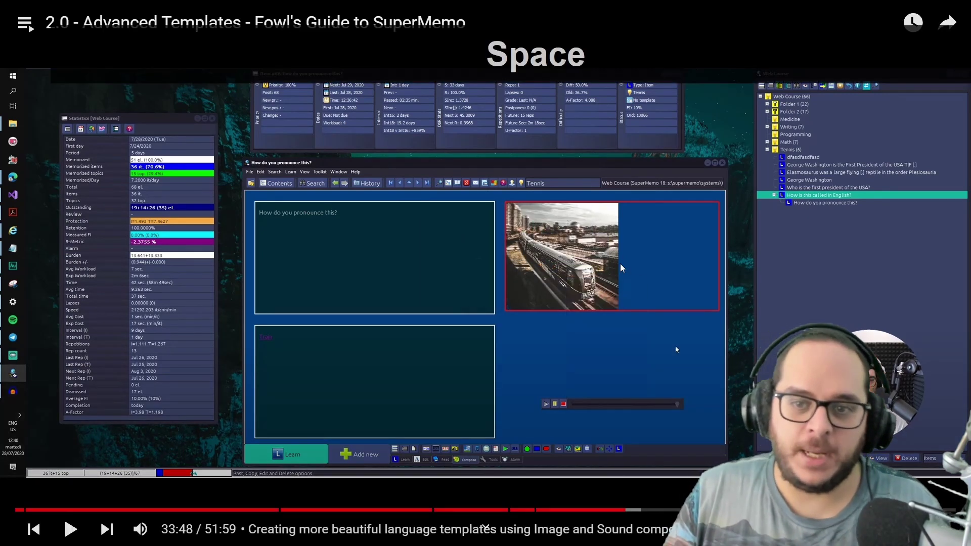
Resume the video to watch the pronunciation item being tested and graded, and pause it at 34:05
click(620, 263)
click(620, 263)
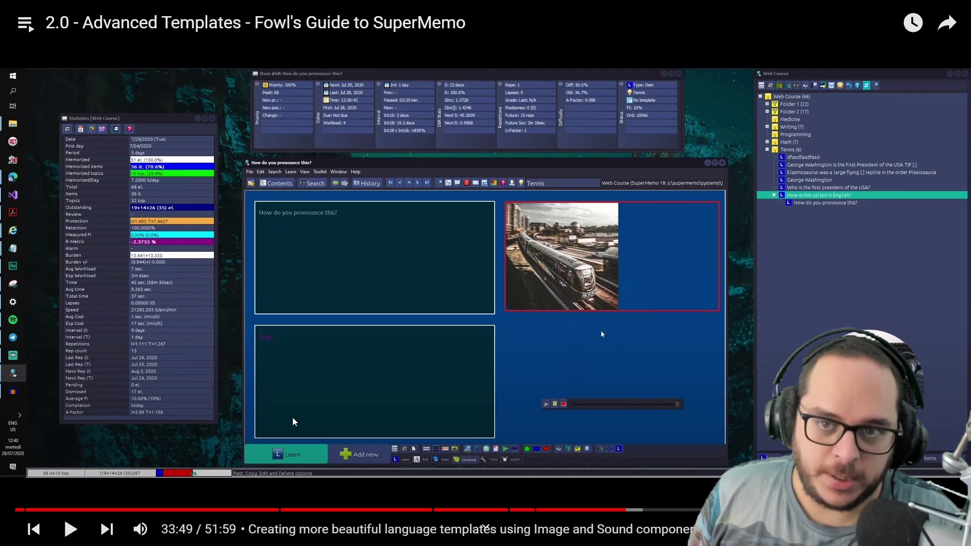
key(space)
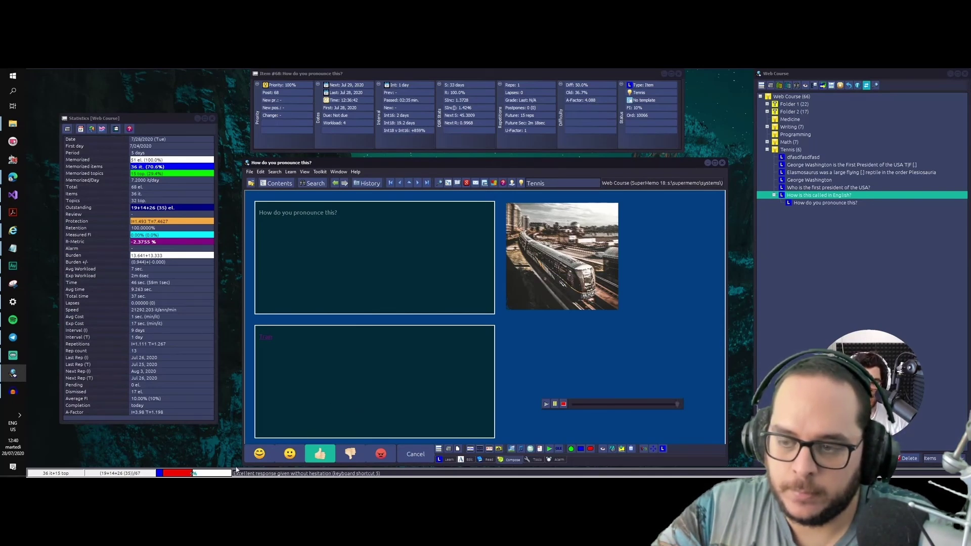
click(259, 454)
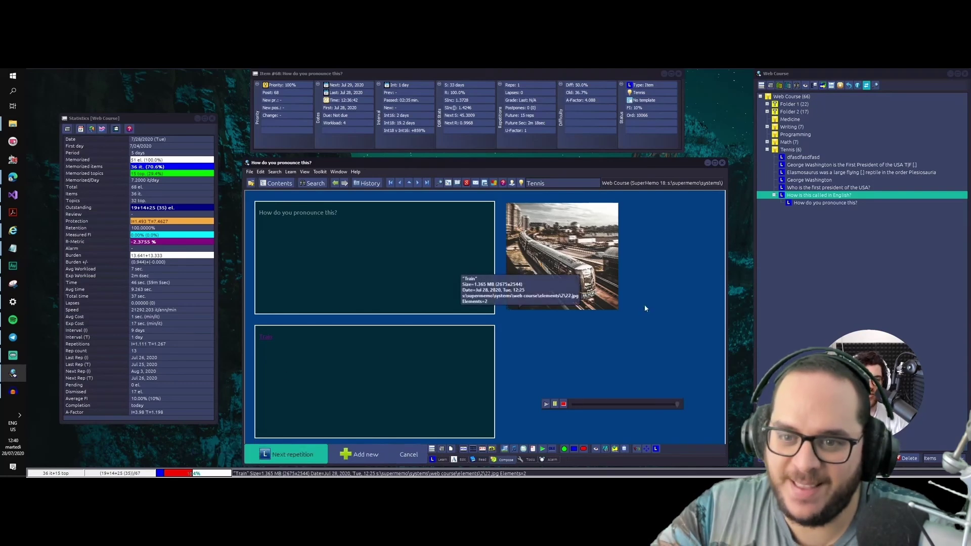
right_click(607, 302)
key(space)
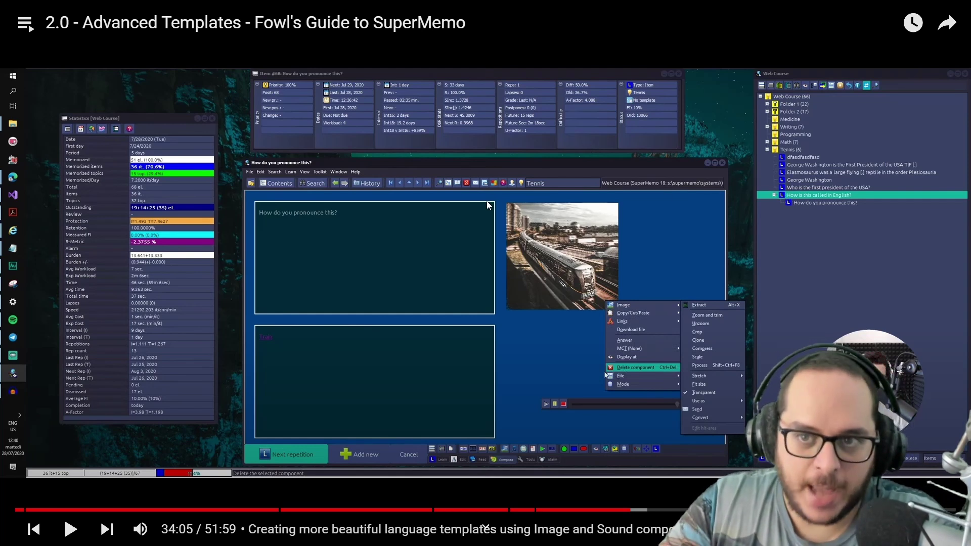
Resume the video and skip ahead to about 35:29, where the Chinese character stroke-order image is added to an item
click(473, 202)
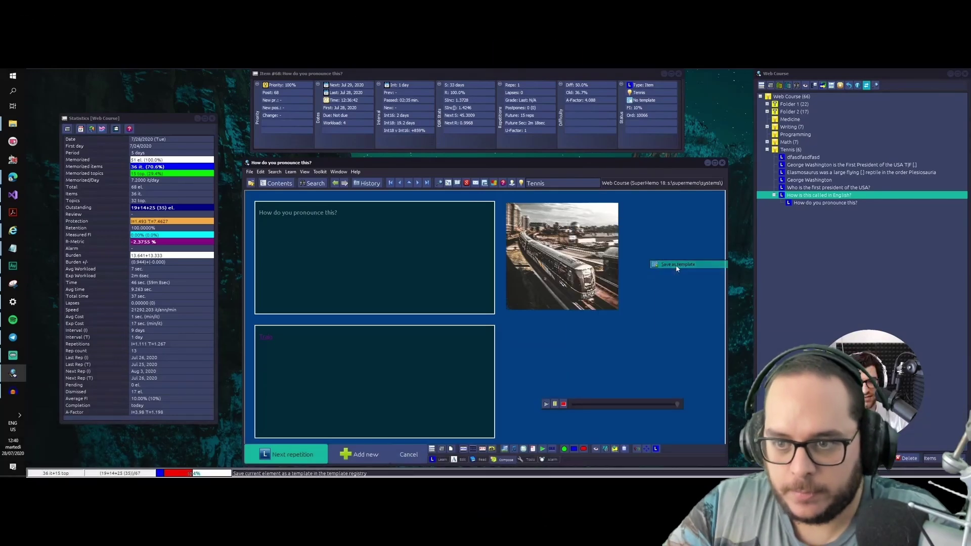
key(Right)
key(Right)
key(Right)
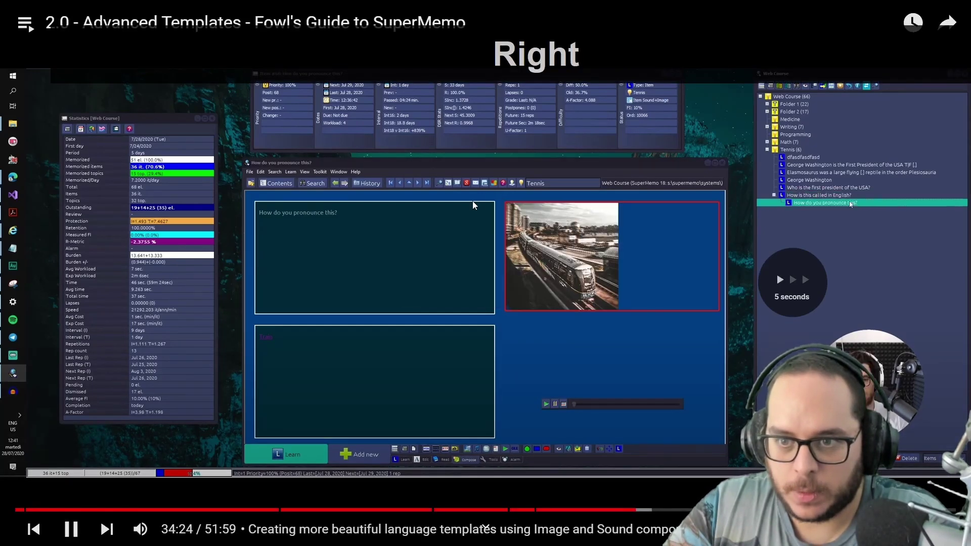
key(Right)
key(Right)
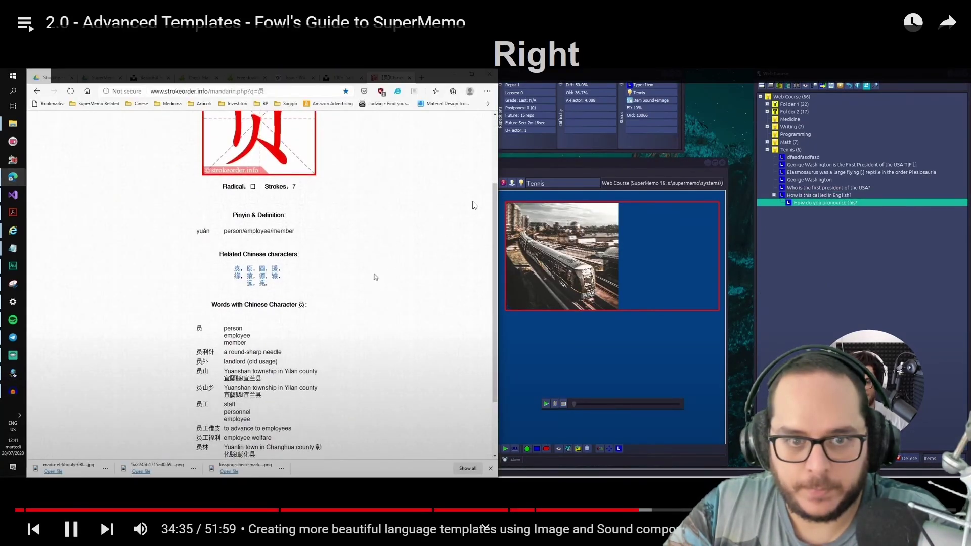
key(Right)
key(Right)
key(Right)
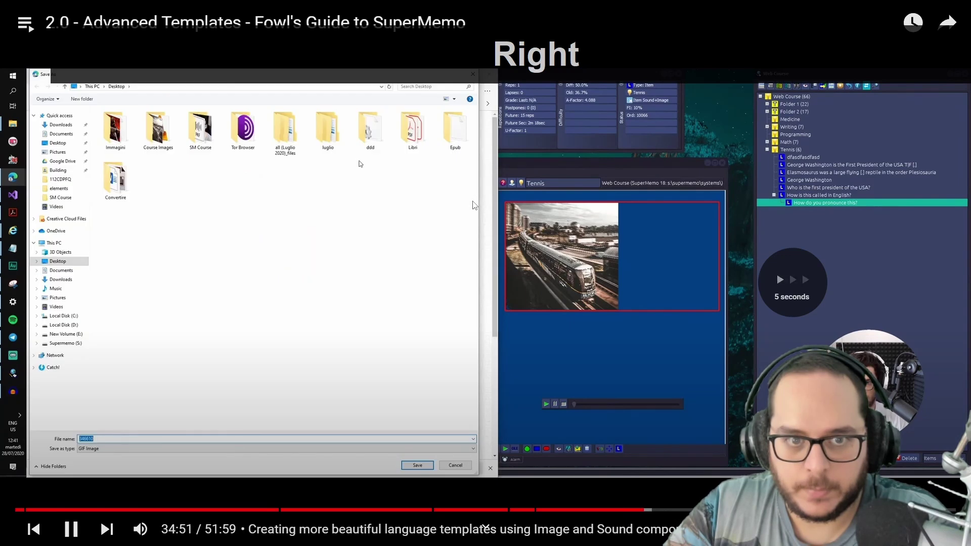
key(Right)
key(Right)
key(Right)
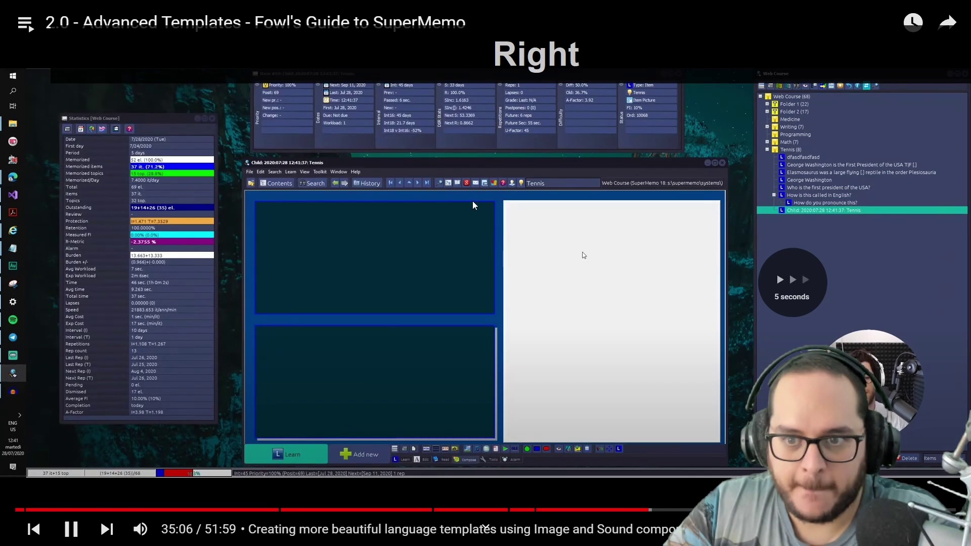
key(Right)
key(Right)
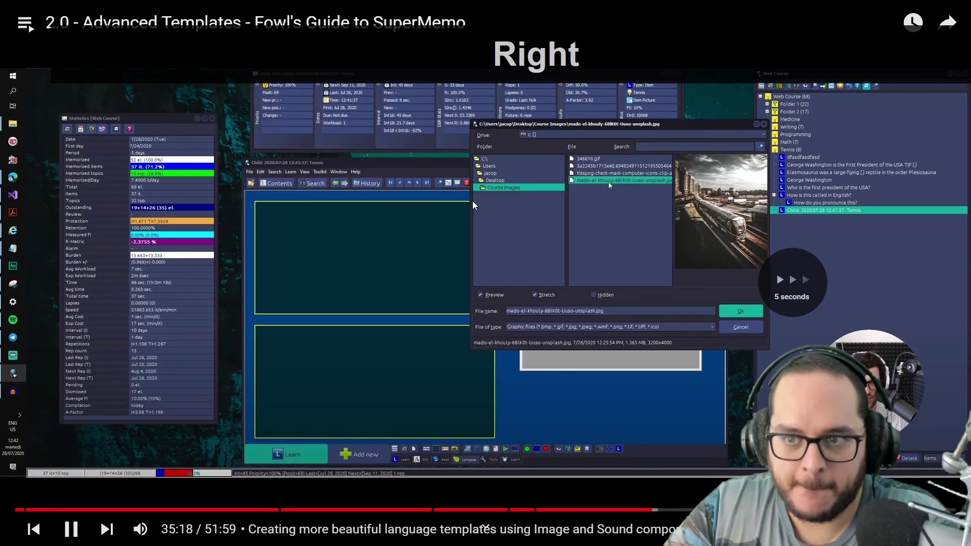
key(Right)
key(Right)
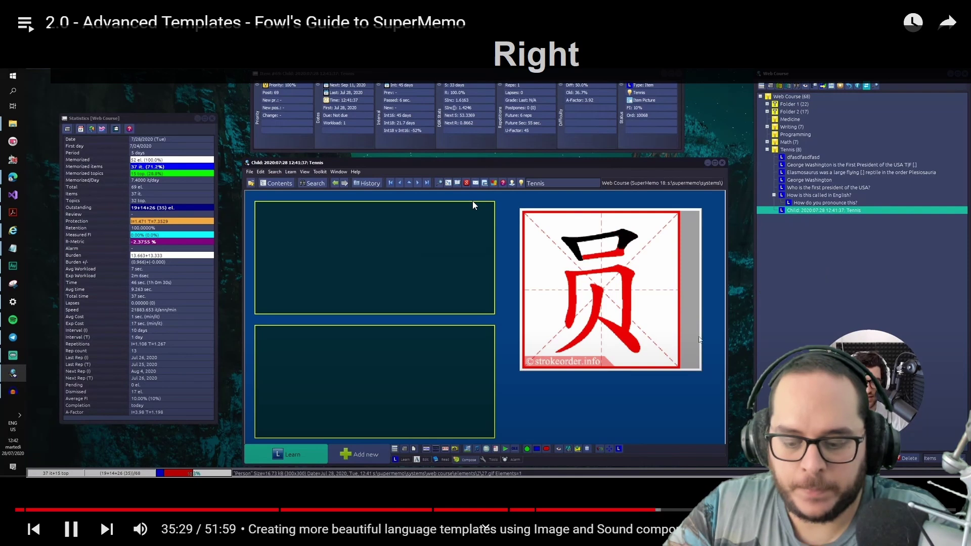
Rewind the video to the blank picture item at about 35:00, pause at 35:02 and leave full screen
key(Left)
key(Left)
key(Left)
key(Left)
key(Left)
key(Left)
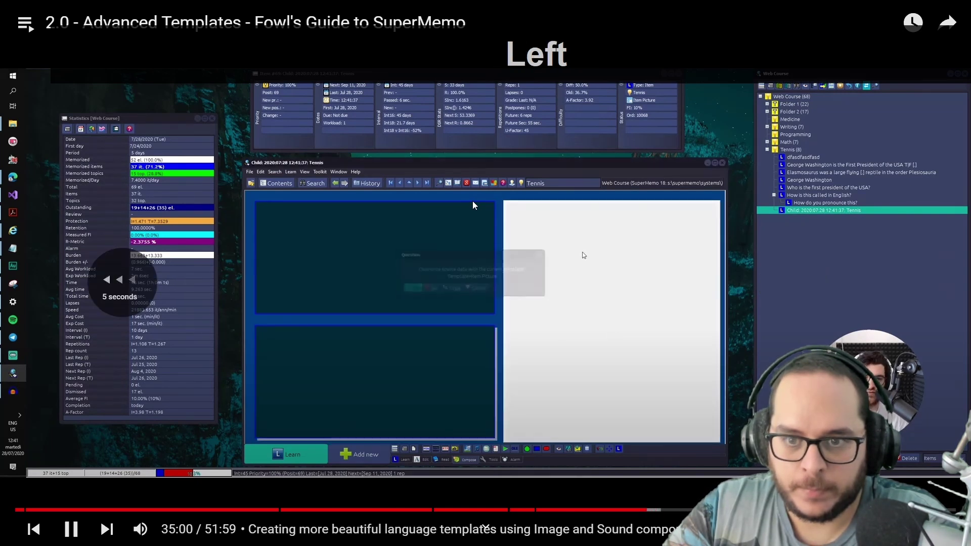
key(space)
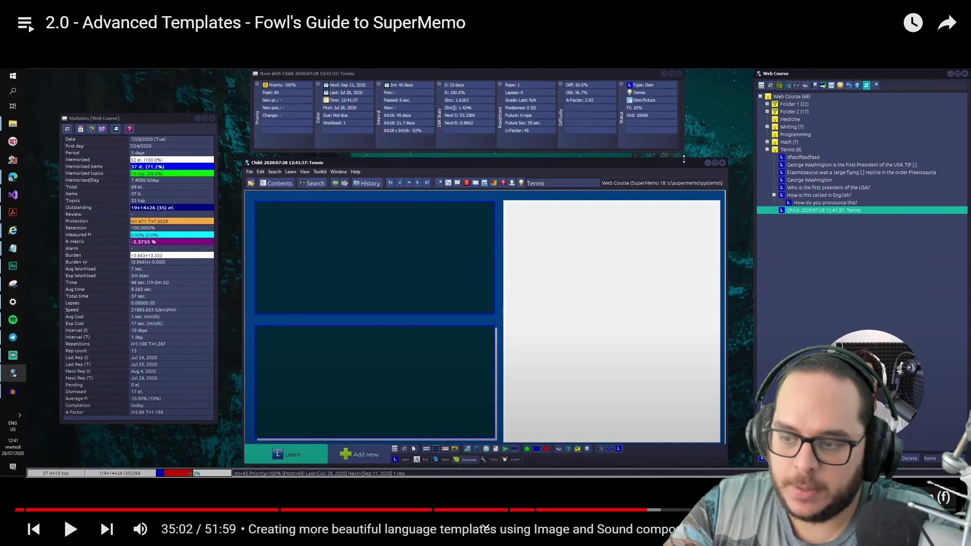
key(Escape)
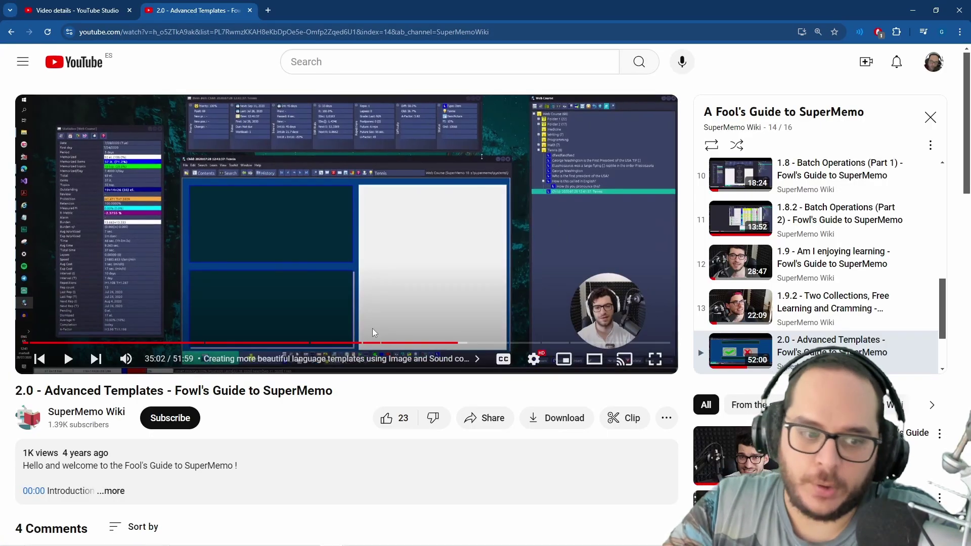